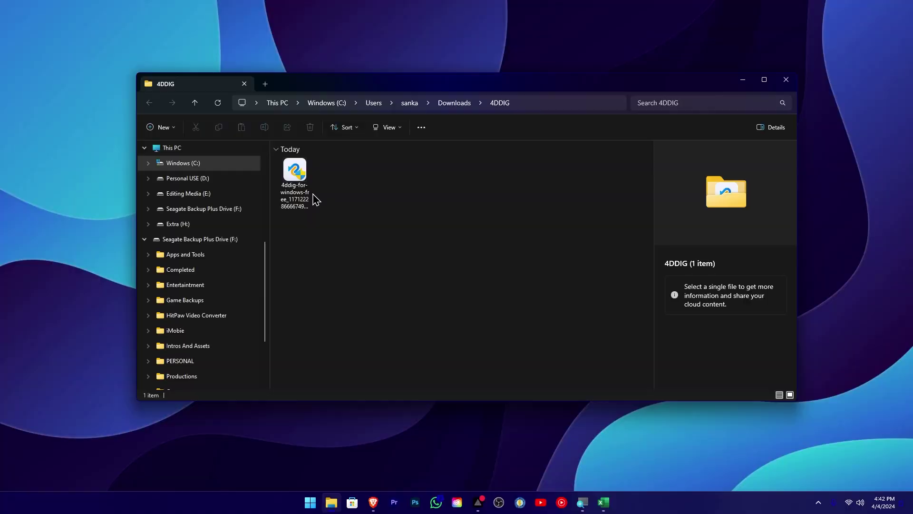
Open the 4DDiG for Windows installer from the 4DDIG downloads folder
{"action": "right_click", "coordinate": [305, 177]}
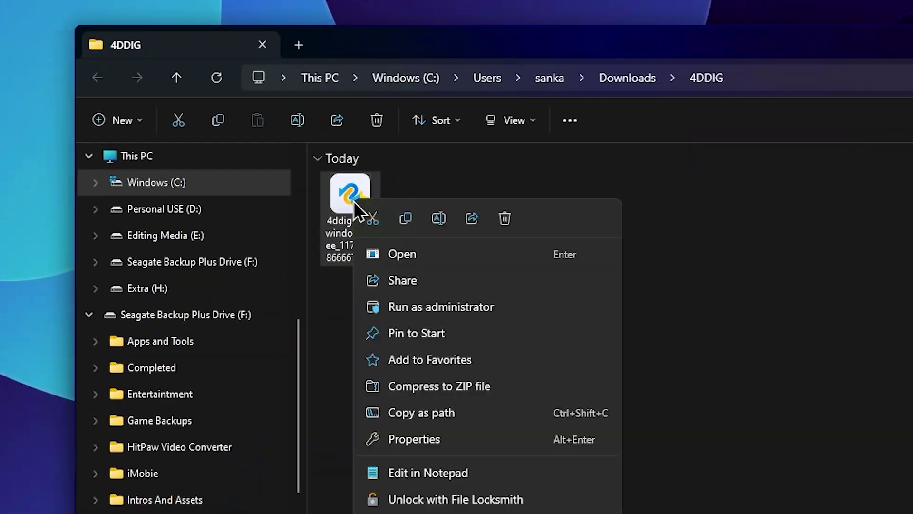
{"action": "left_click", "coordinate": [331, 204]}
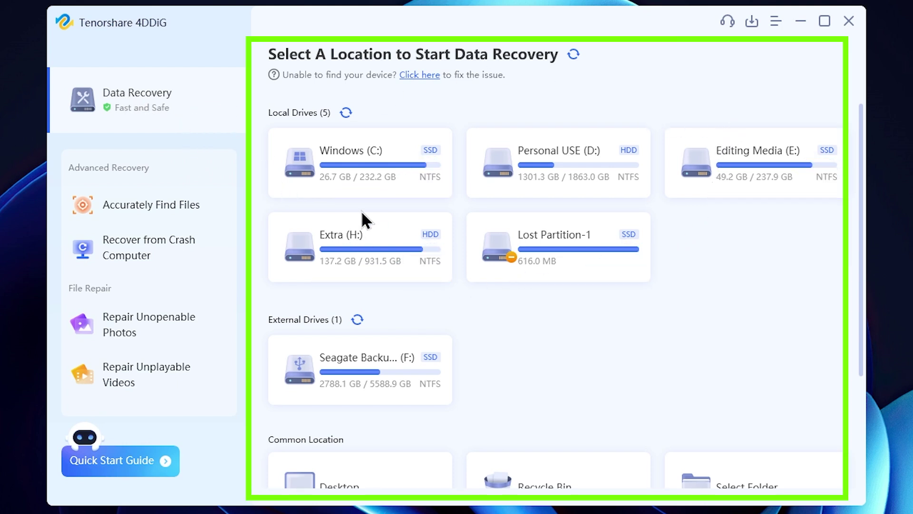
Look through the available data recovery locations, including local drives, external drives, Desktop, Recycle Bin, Select Folder and NAS
{"action": "scroll", "coordinate": [455, 156], "scroll_direction": "down", "scroll_amount": 1}
{"action": "mouse_move", "coordinate": [402, 314]}
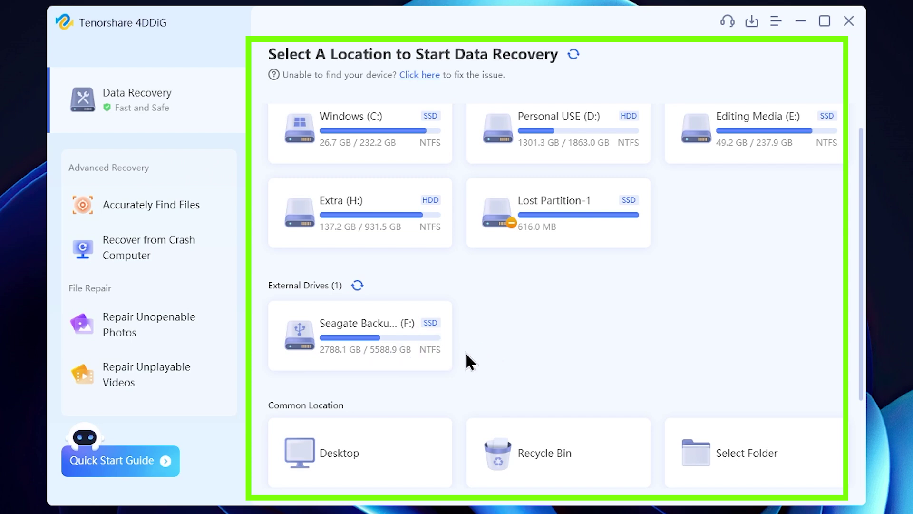
{"action": "scroll", "coordinate": [457, 364], "scroll_direction": "down", "scroll_amount": 2}
{"action": "scroll", "coordinate": [455, 361], "scroll_direction": "down", "scroll_amount": 1}
{"action": "mouse_move", "coordinate": [415, 333]}
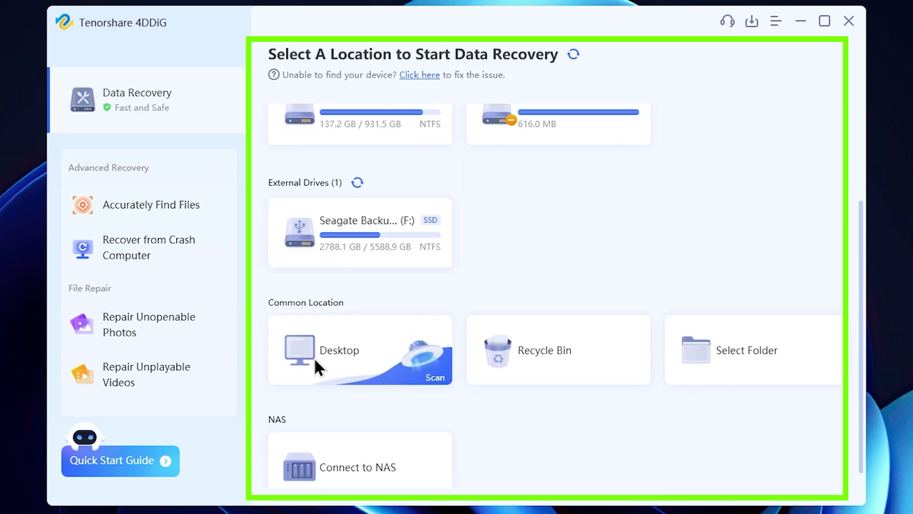
{"action": "mouse_move", "coordinate": [583, 381]}
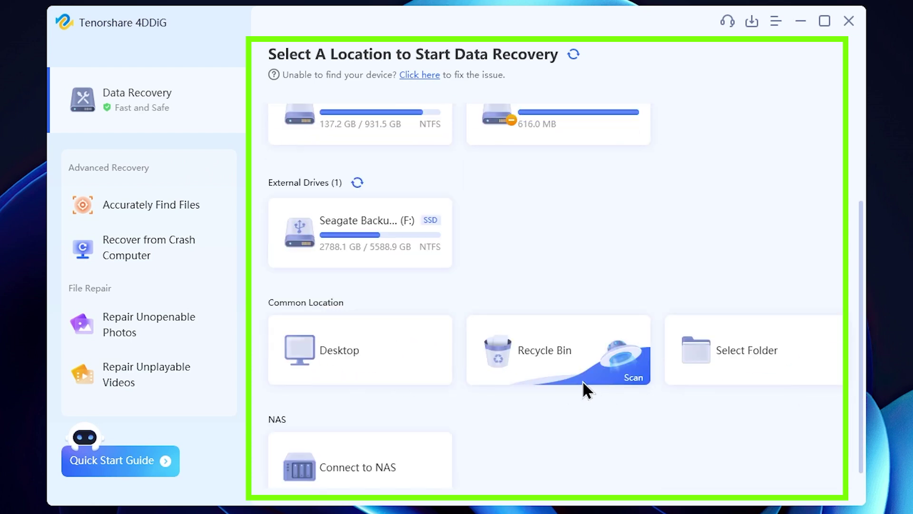
{"action": "mouse_move", "coordinate": [769, 343]}
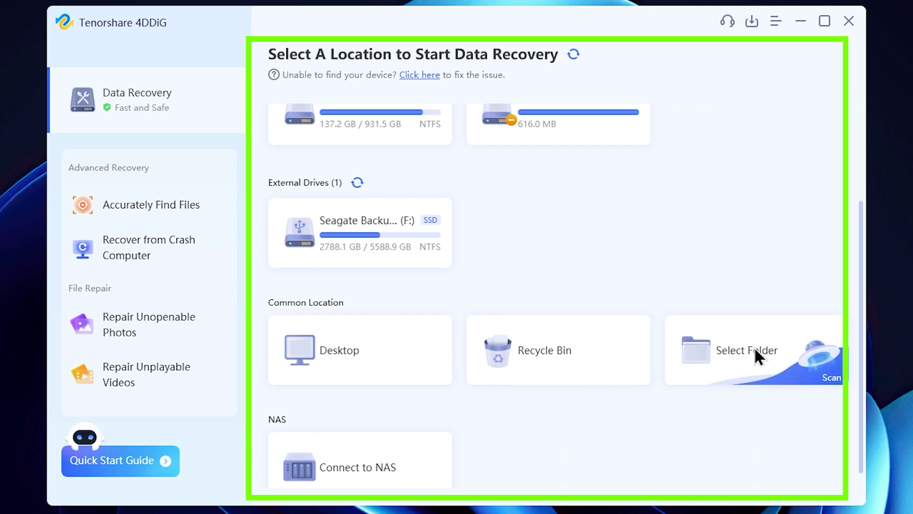
{"action": "scroll", "coordinate": [570, 404], "scroll_direction": "up", "scroll_amount": 2}
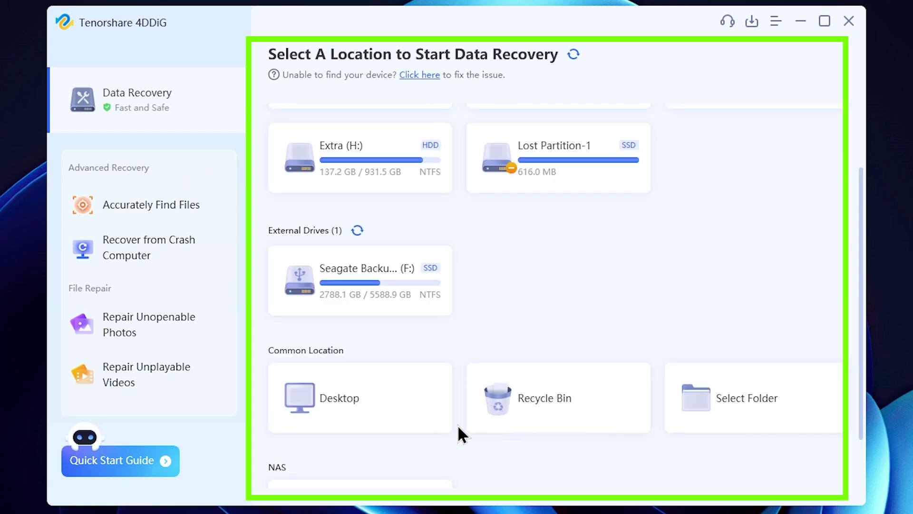
{"action": "scroll", "coordinate": [354, 433], "scroll_direction": "down", "scroll_amount": 3}
{"action": "mouse_move", "coordinate": [353, 435]}
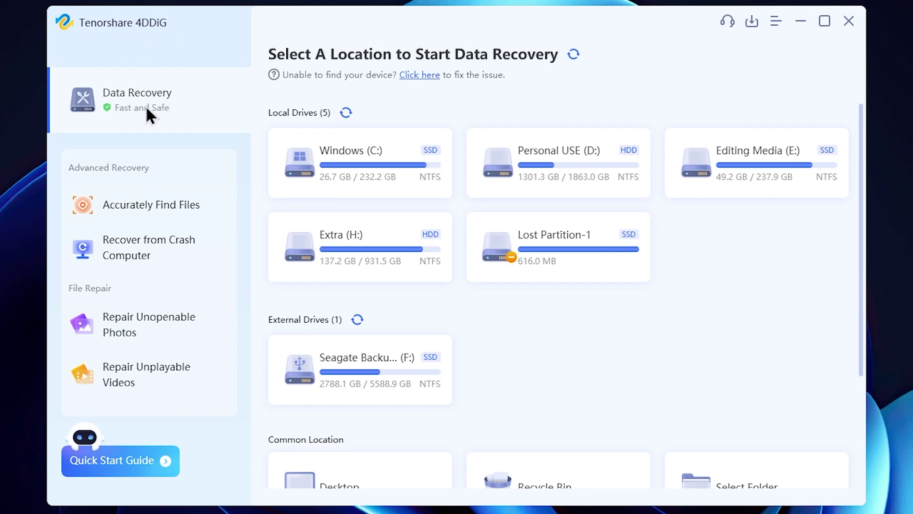
Choose to recover from a specific folder and select the personal profile folder under C:\Users
{"action": "scroll", "coordinate": [547, 224], "scroll_direction": "down", "scroll_amount": 3}
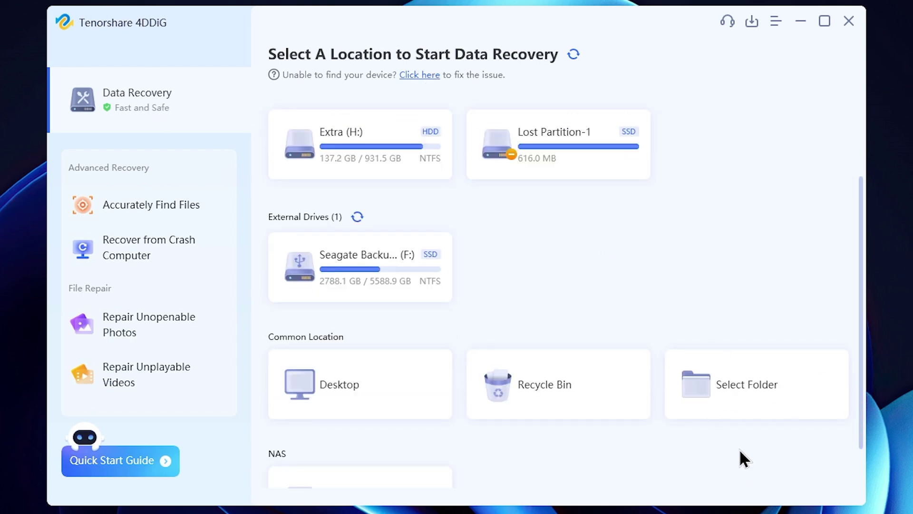
{"action": "mouse_move", "coordinate": [772, 404]}
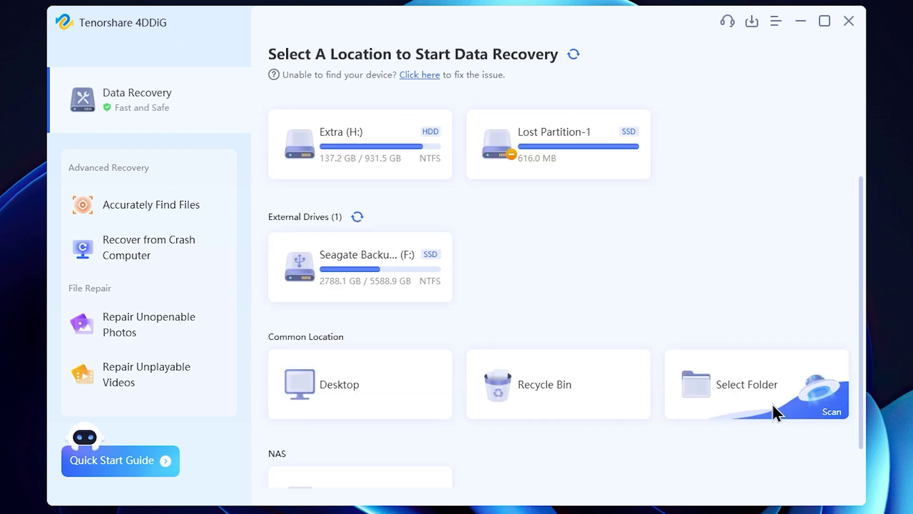
{"action": "left_click", "coordinate": [746, 392]}
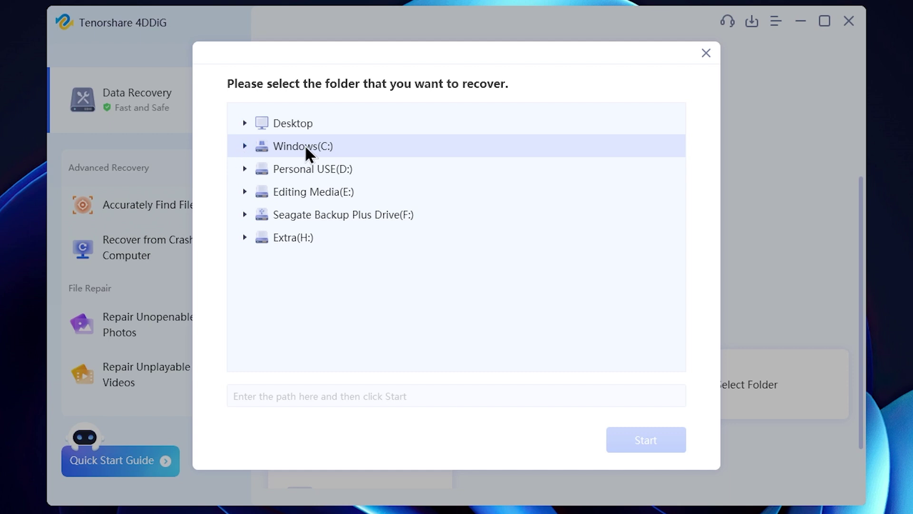
{"action": "left_click", "coordinate": [244, 146]}
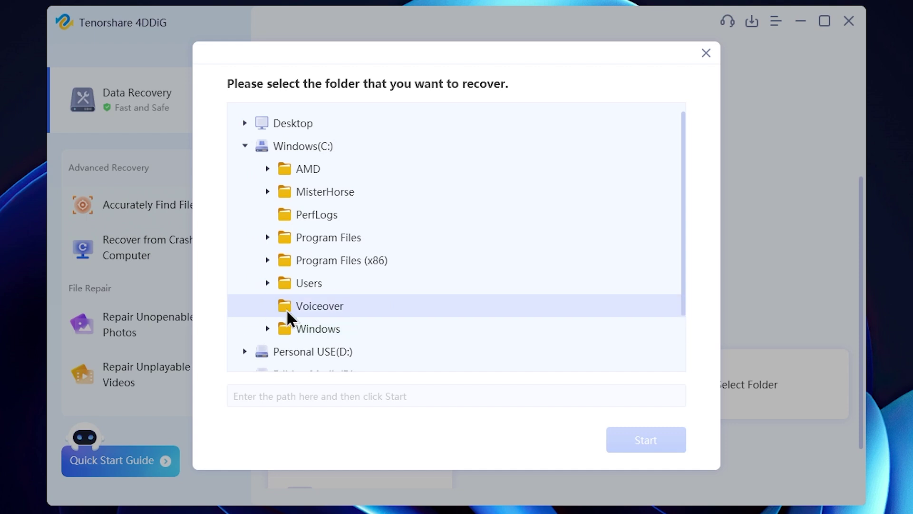
{"action": "left_click", "coordinate": [295, 283]}
{"action": "double_click", "coordinate": [291, 283]}
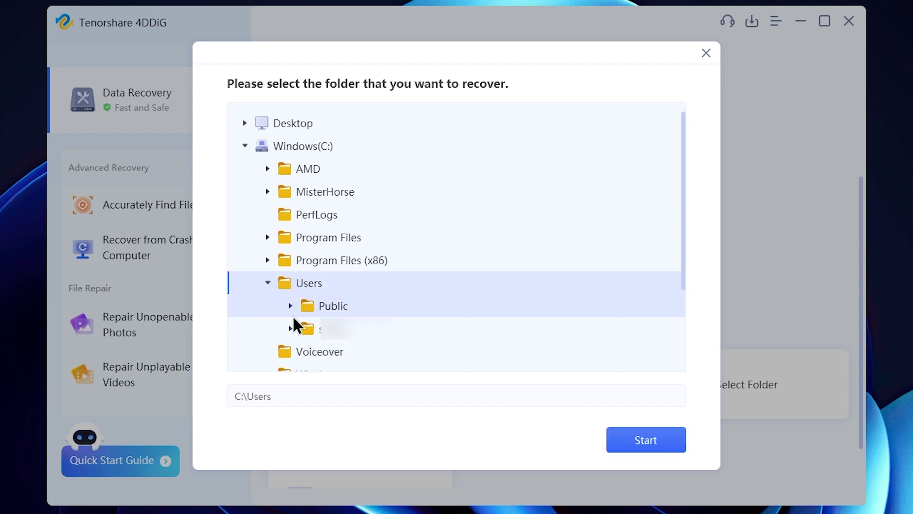
{"action": "left_click", "coordinate": [336, 337]}
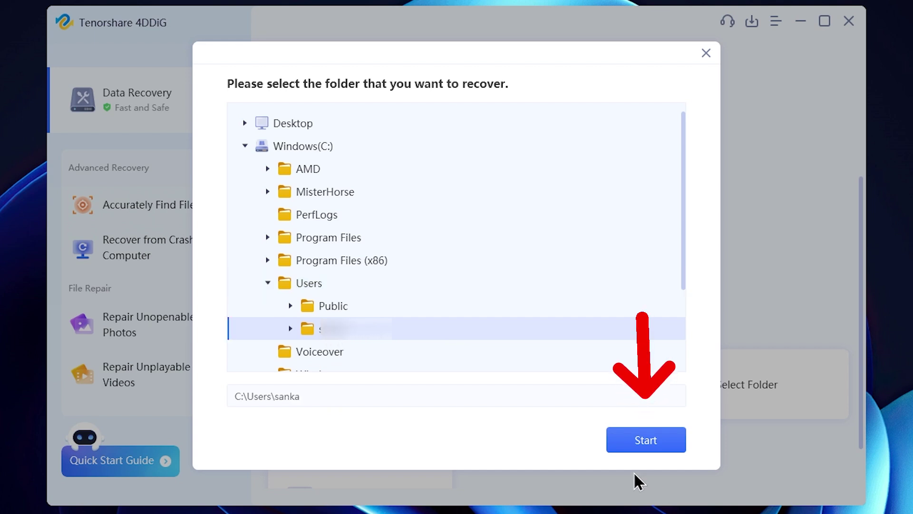
Rescan the chosen folder for Document files only, excluding Photo, Audio, Others and Video, and dismiss the file-finding tips
{"action": "left_click", "coordinate": [655, 443]}
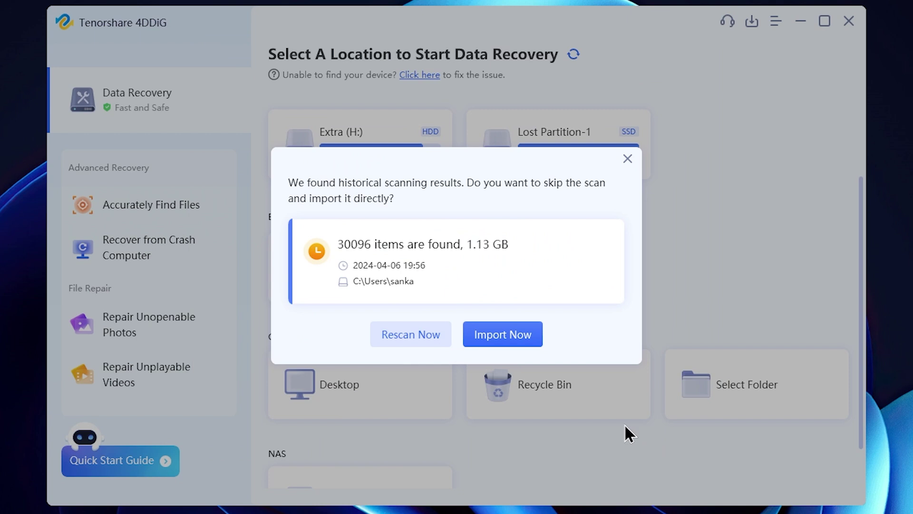
{"action": "left_click", "coordinate": [411, 334]}
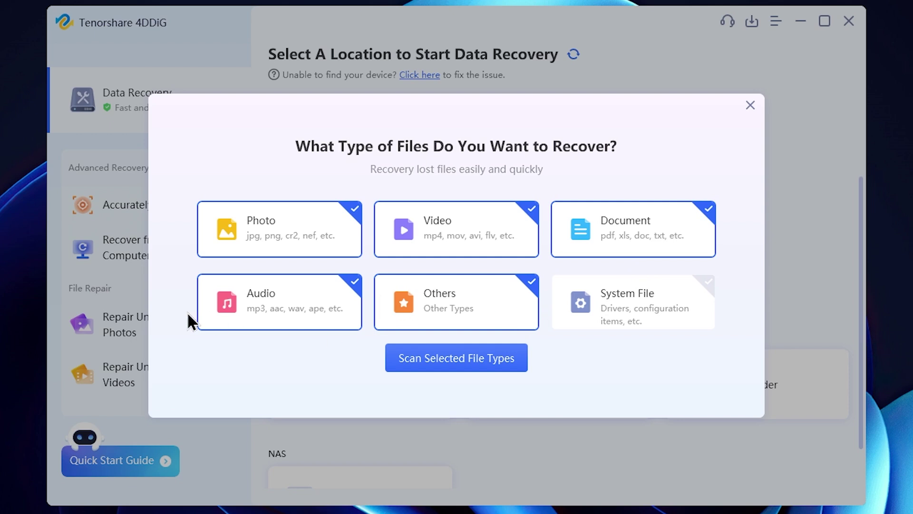
{"action": "left_click", "coordinate": [298, 232]}
{"action": "left_click", "coordinate": [298, 299]}
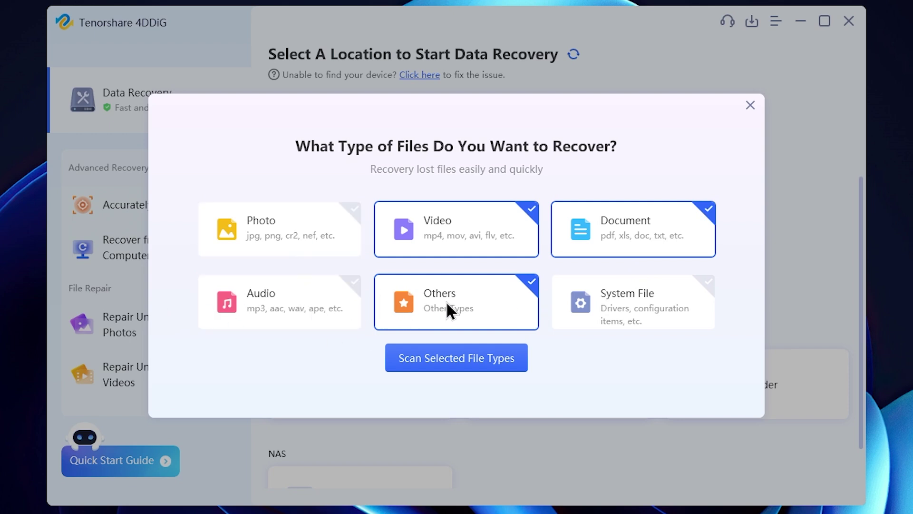
{"action": "left_click", "coordinate": [446, 300]}
{"action": "left_click", "coordinate": [449, 249]}
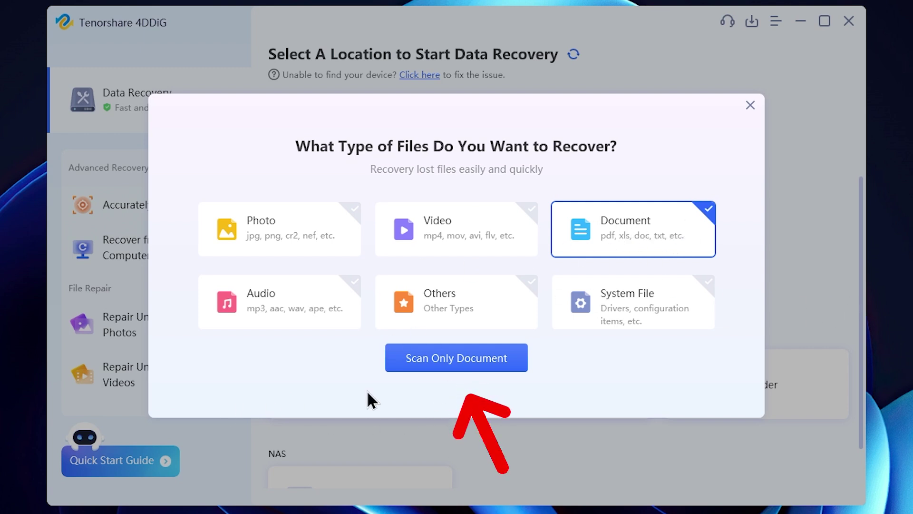
{"action": "left_click", "coordinate": [499, 359]}
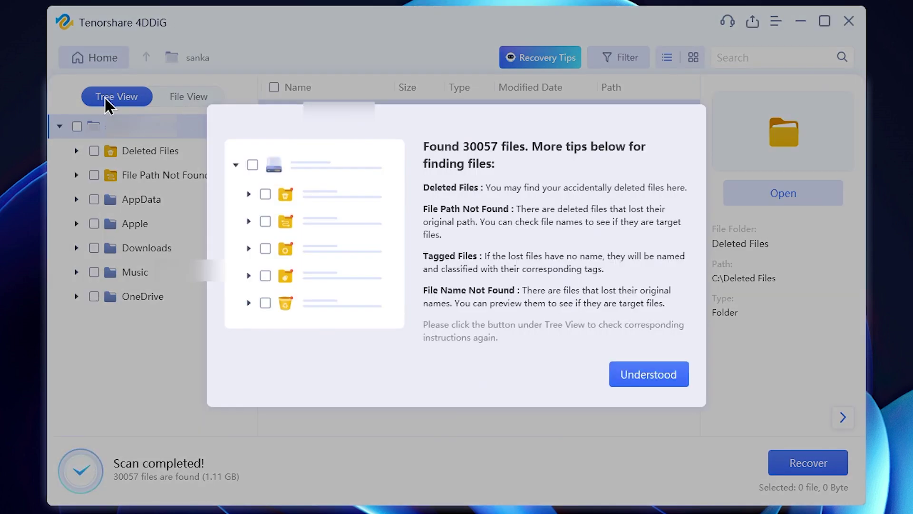
{"action": "left_click", "coordinate": [649, 374]}
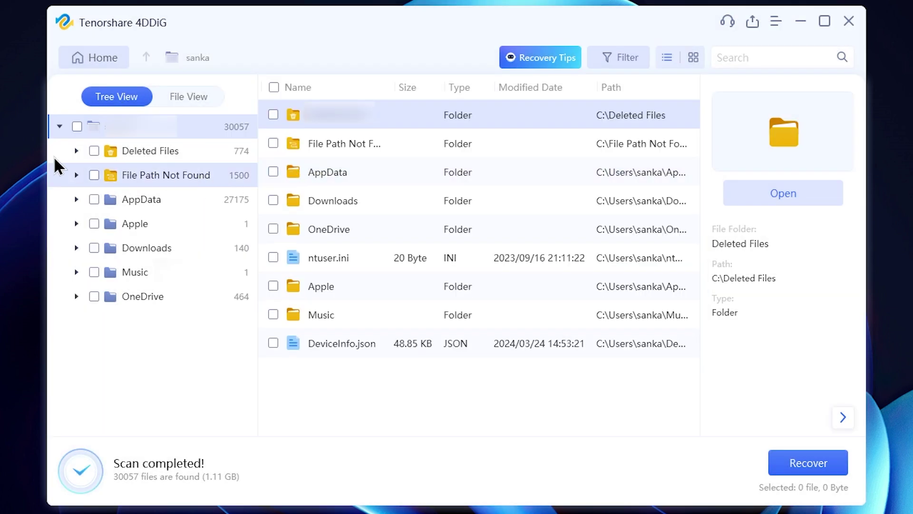
Browse the scan results from Deleted Files through Users and the profile folder to AppData\Roaming\Microsoft\Excel
{"action": "left_click", "coordinate": [59, 126]}
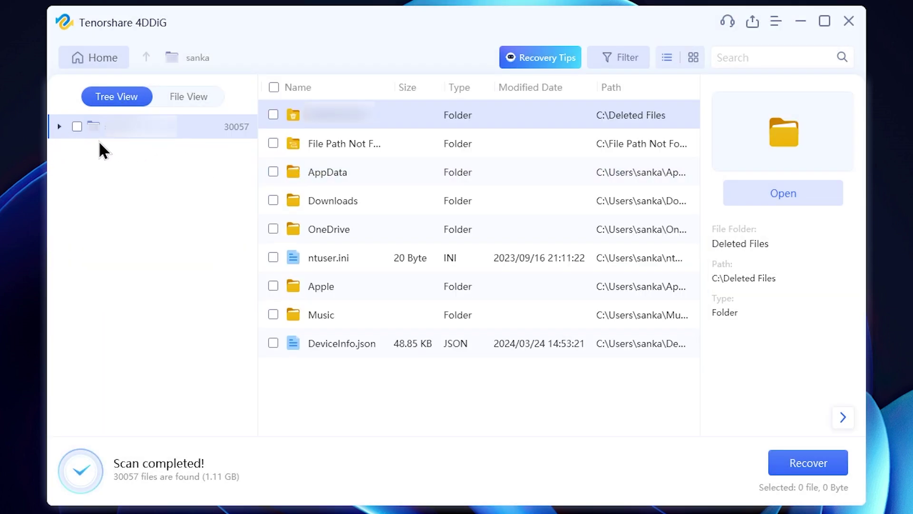
{"action": "left_click", "coordinate": [59, 127]}
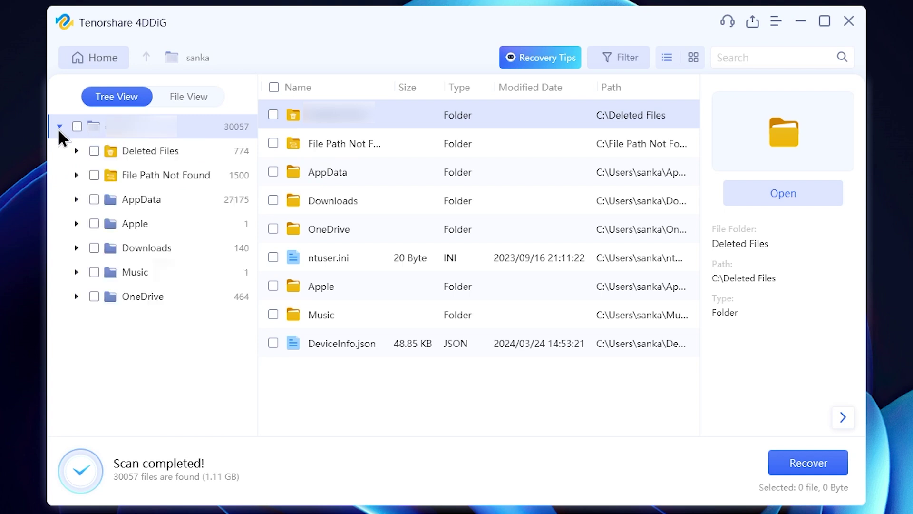
{"action": "left_click", "coordinate": [171, 150]}
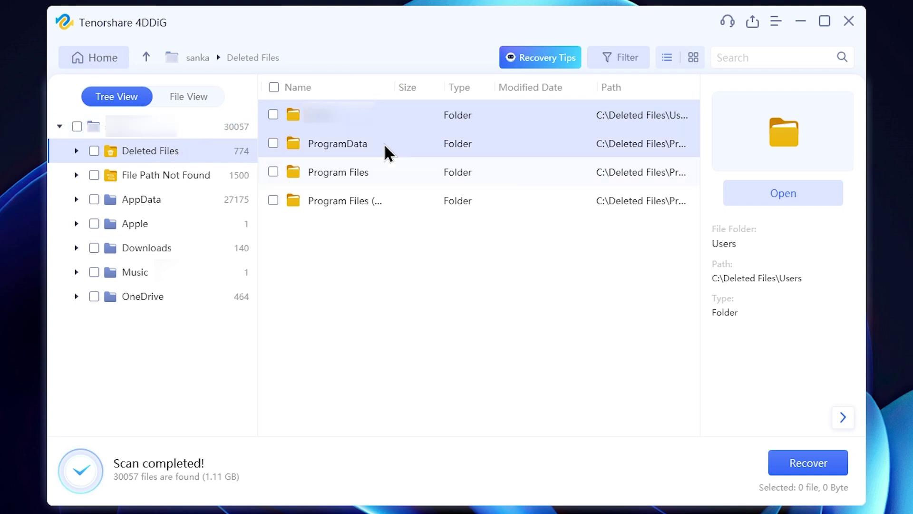
{"action": "double_click", "coordinate": [320, 123]}
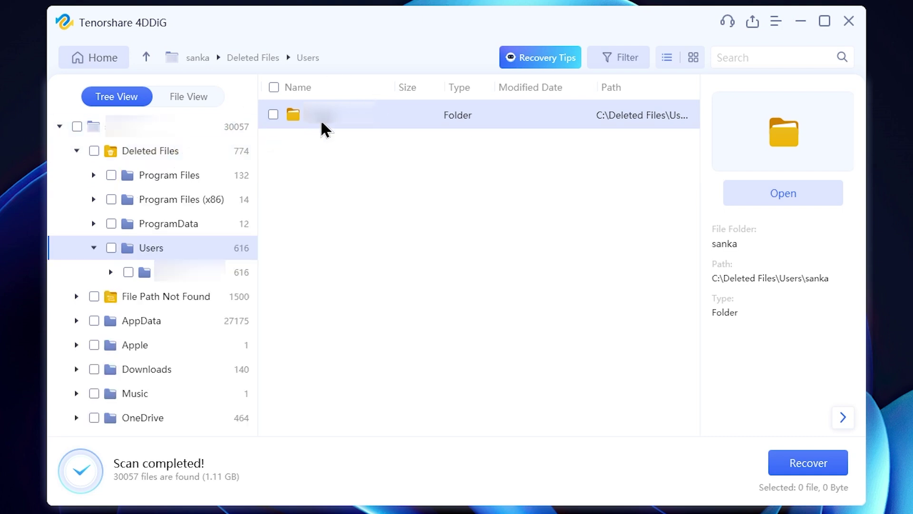
{"action": "double_click", "coordinate": [325, 124]}
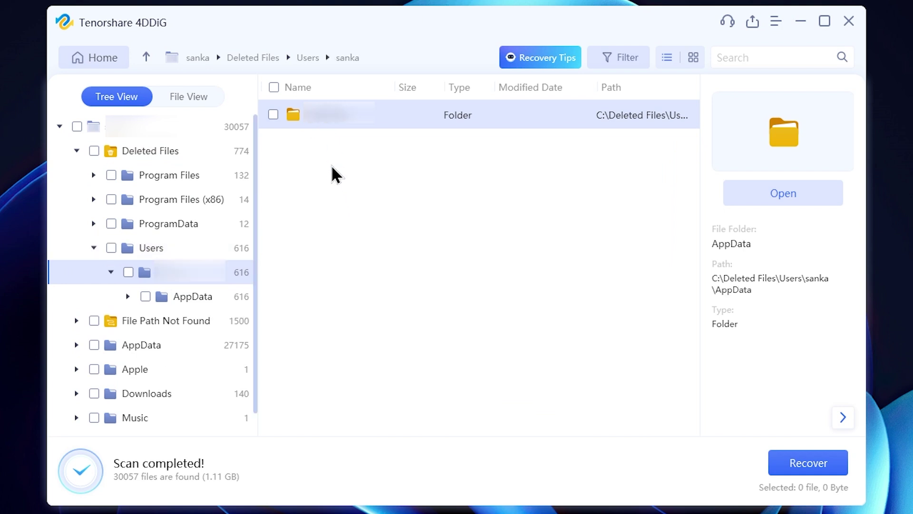
{"action": "double_click", "coordinate": [332, 122]}
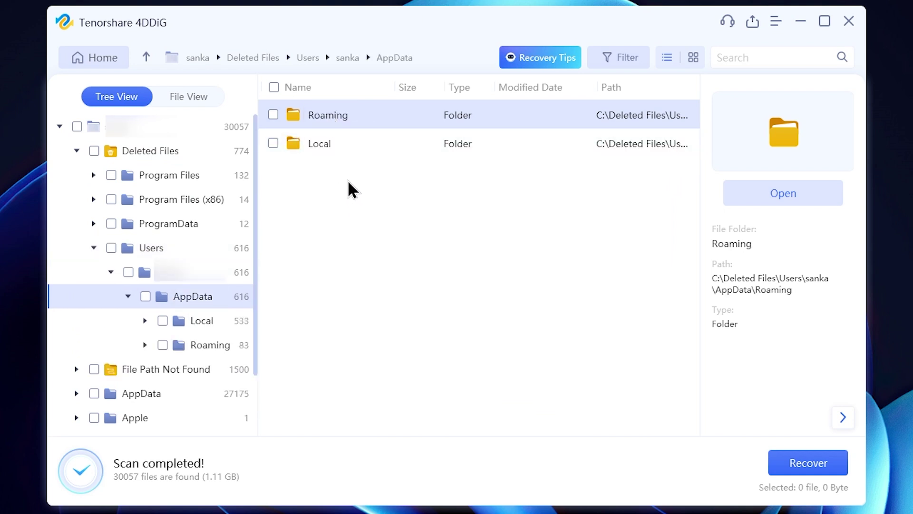
{"action": "double_click", "coordinate": [346, 114]}
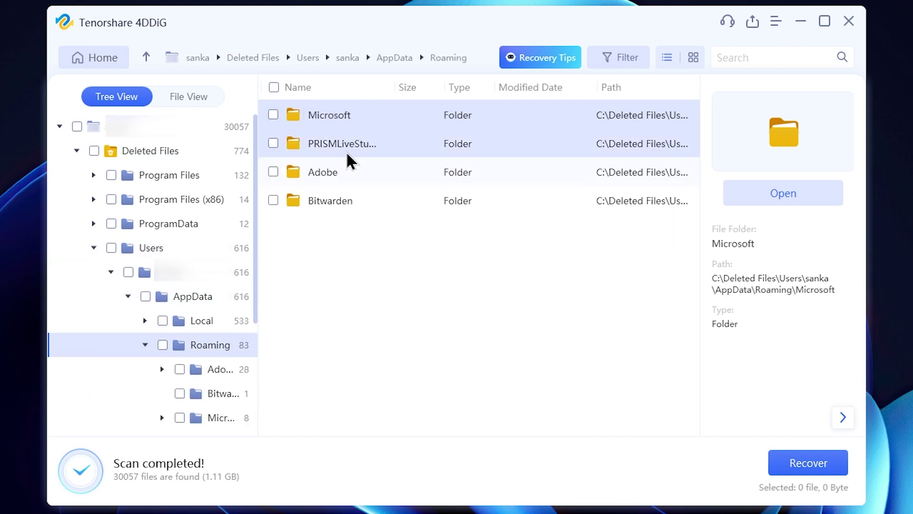
{"action": "double_click", "coordinate": [347, 116]}
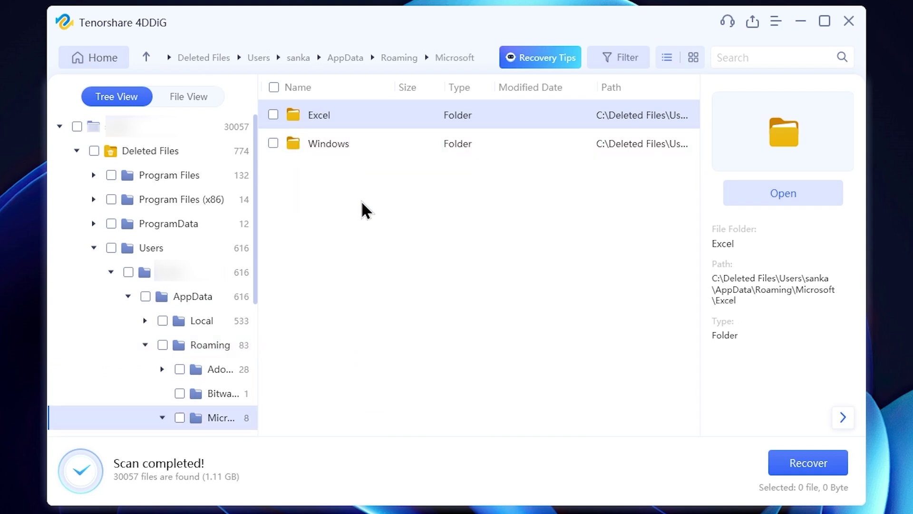
{"action": "double_click", "coordinate": [324, 116]}
Recover the deleted workbook Creativeartlk (version 1).xlsb into the desktop's New folder, keeping its containing folders in the export
{"action": "left_click", "coordinate": [352, 149]}
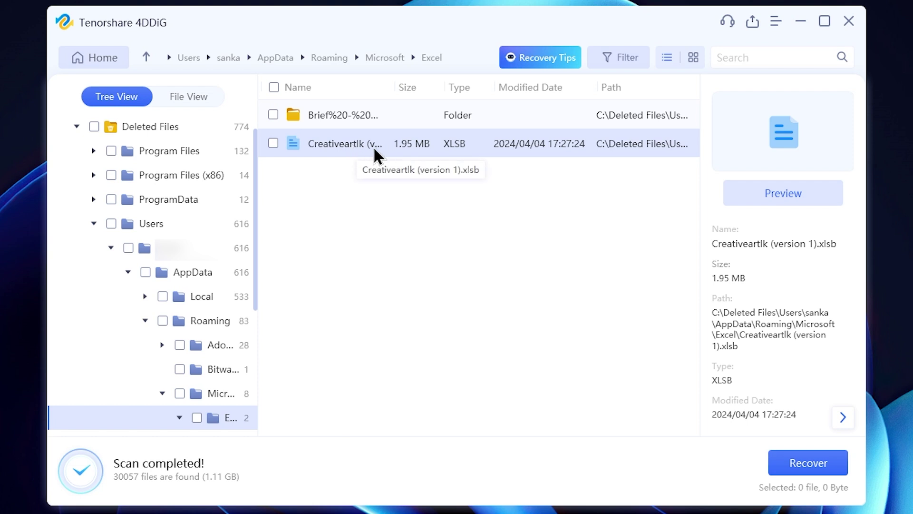
{"action": "left_click", "coordinate": [274, 143]}
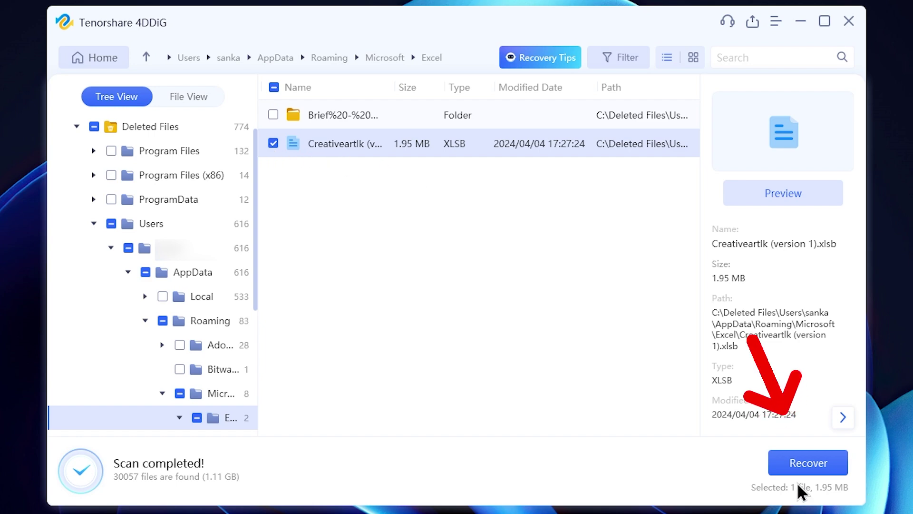
{"action": "left_click", "coordinate": [822, 468]}
{"action": "left_click", "coordinate": [328, 321]}
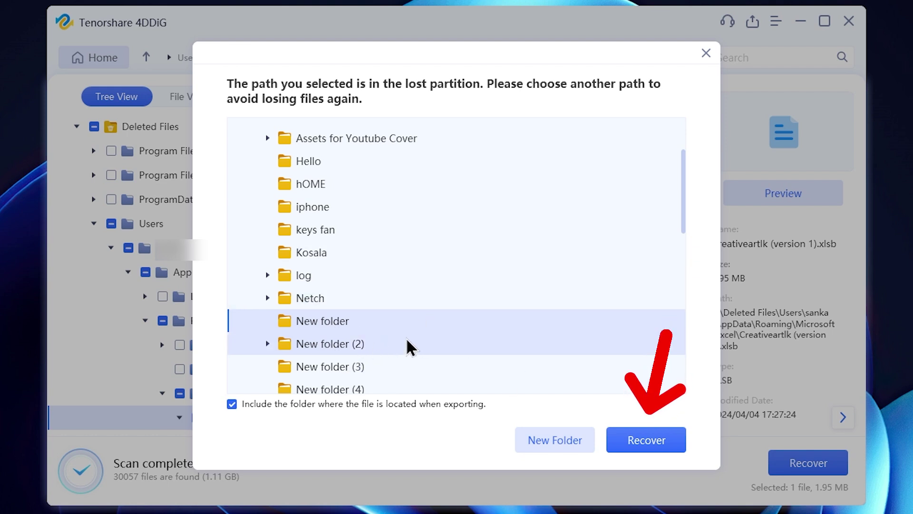
{"action": "left_click", "coordinate": [654, 451]}
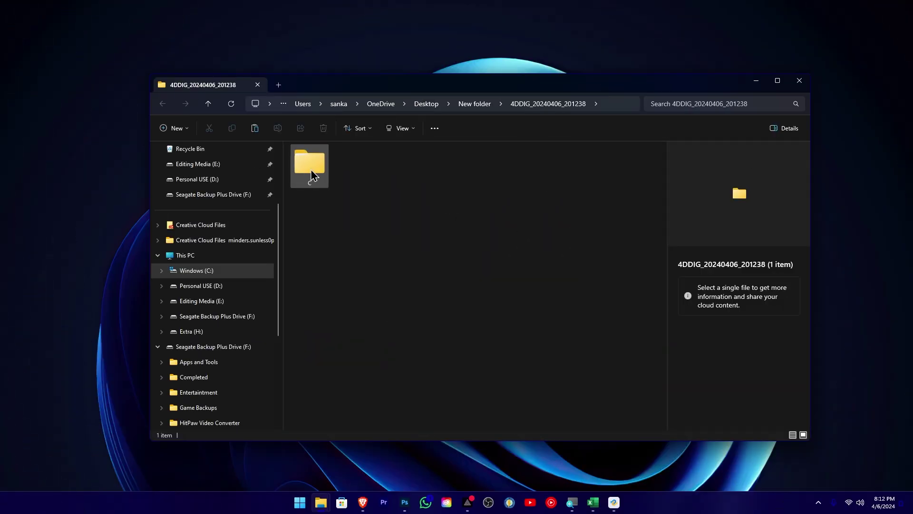
Browse the exported C folder through Deleted Files, Users and the profile to AppData\Roaming\Microsoft\Excel, open the recovered workbook, and close the window
{"action": "double_click", "coordinate": [310, 169]}
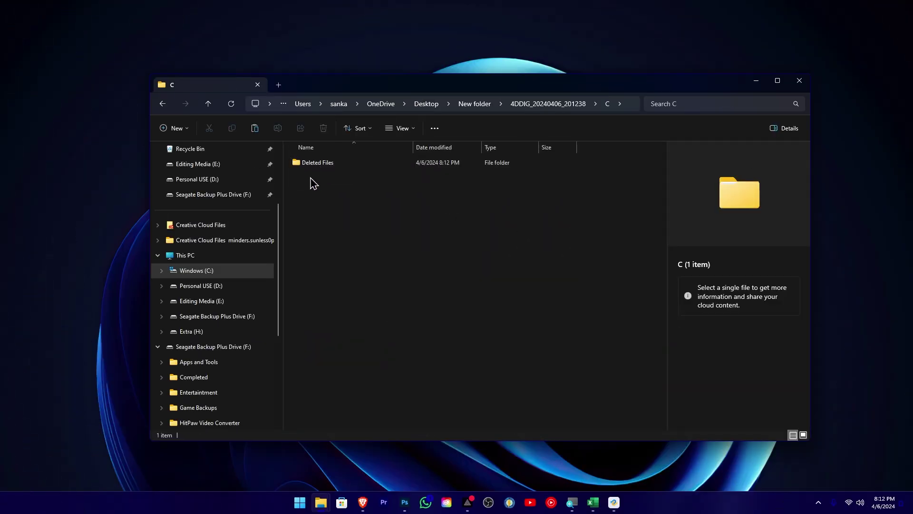
{"action": "double_click", "coordinate": [327, 166]}
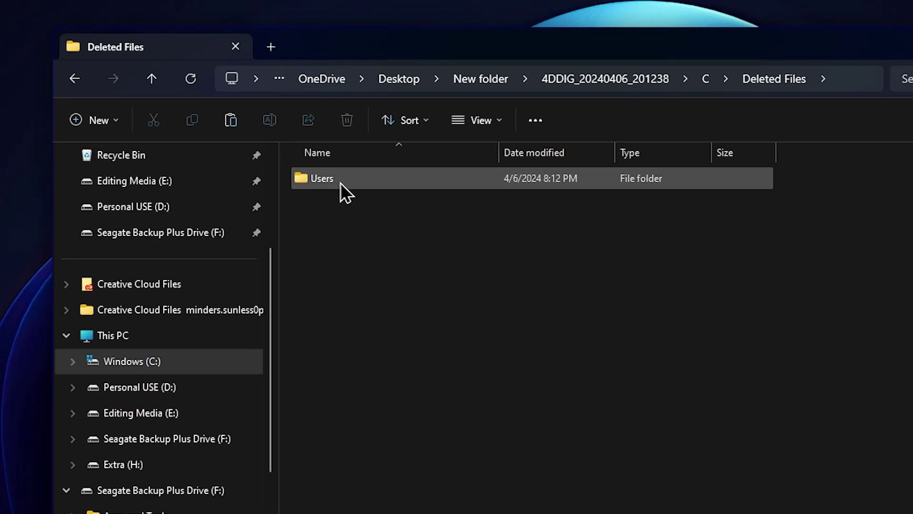
{"action": "double_click", "coordinate": [341, 180]}
{"action": "double_click", "coordinate": [343, 181]}
{"action": "double_click", "coordinate": [339, 178]}
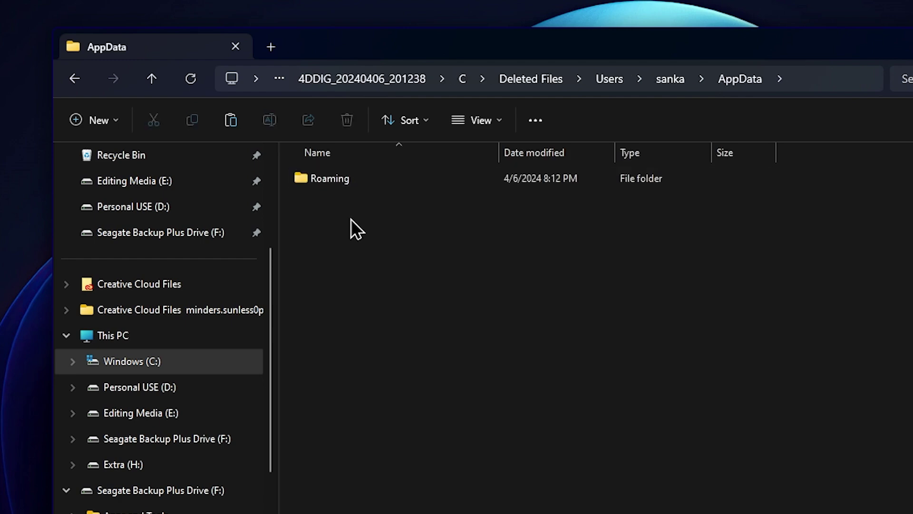
{"action": "double_click", "coordinate": [350, 179]}
{"action": "double_click", "coordinate": [350, 179]}
{"action": "left_click", "coordinate": [335, 179]}
{"action": "double_click", "coordinate": [335, 180]}
{"action": "double_click", "coordinate": [335, 180]}
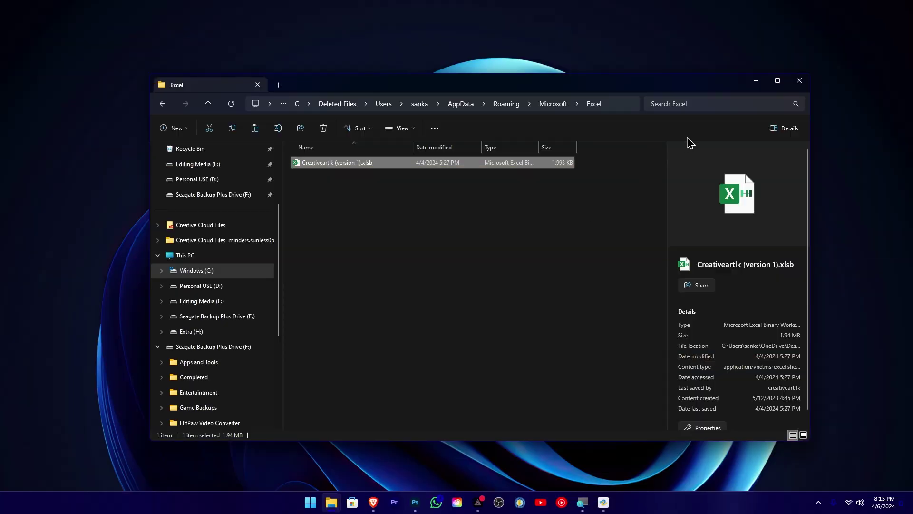
{"action": "left_click", "coordinate": [800, 81]}
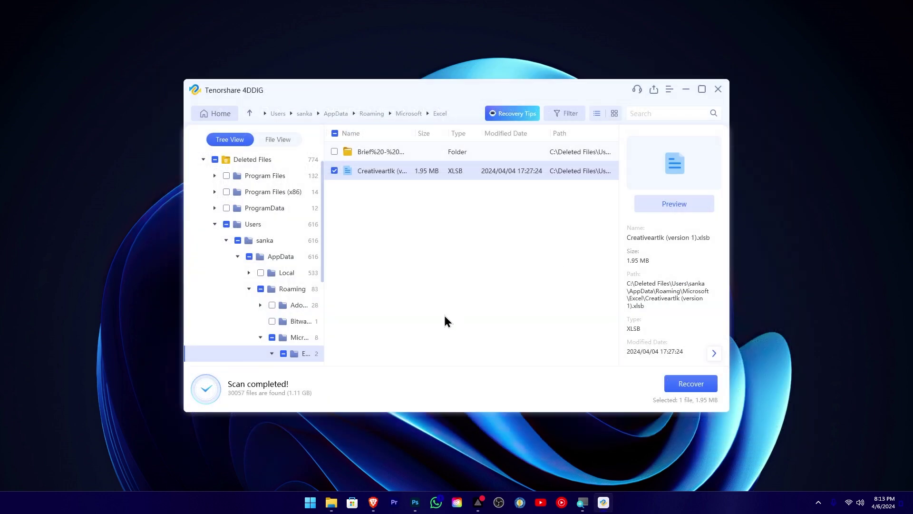
Switch to File Explorer and open the Office folder on the Extra (H:) drive
{"action": "left_click", "coordinate": [332, 504]}
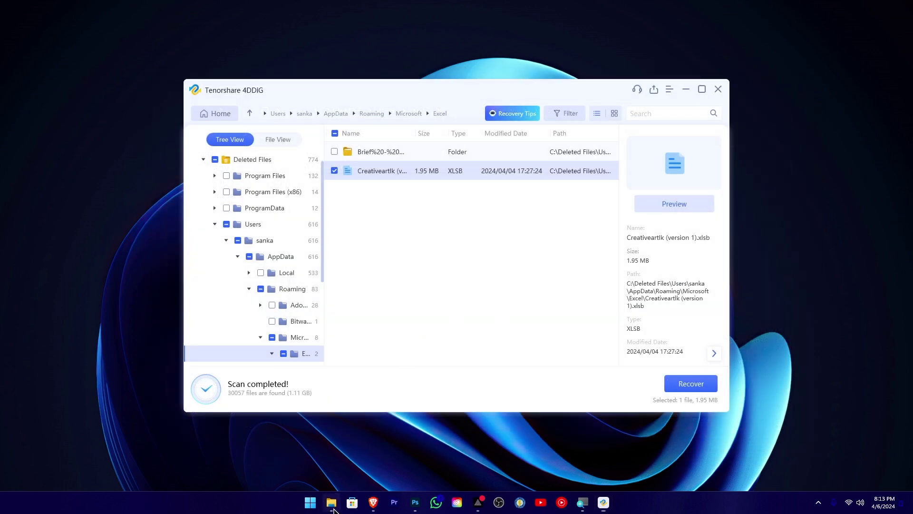
{"action": "key", "text": "alt+Left"}
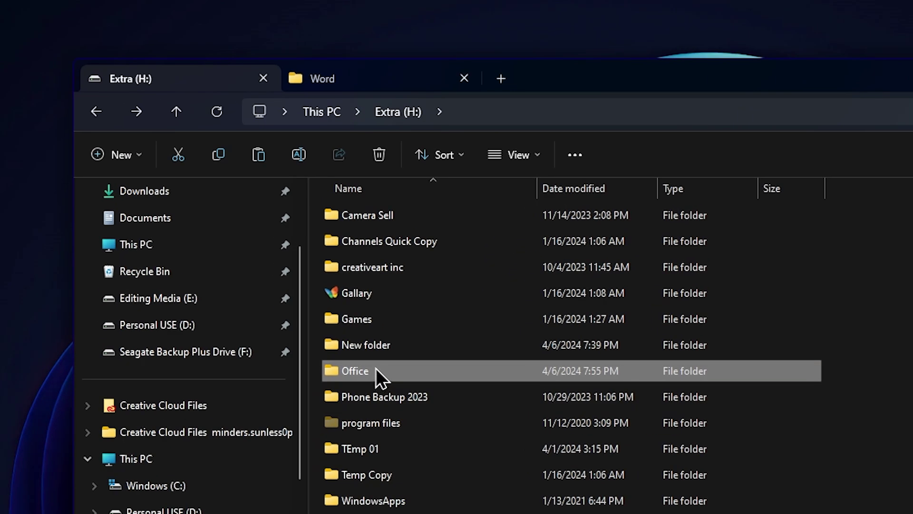
{"action": "double_click", "coordinate": [309, 239]}
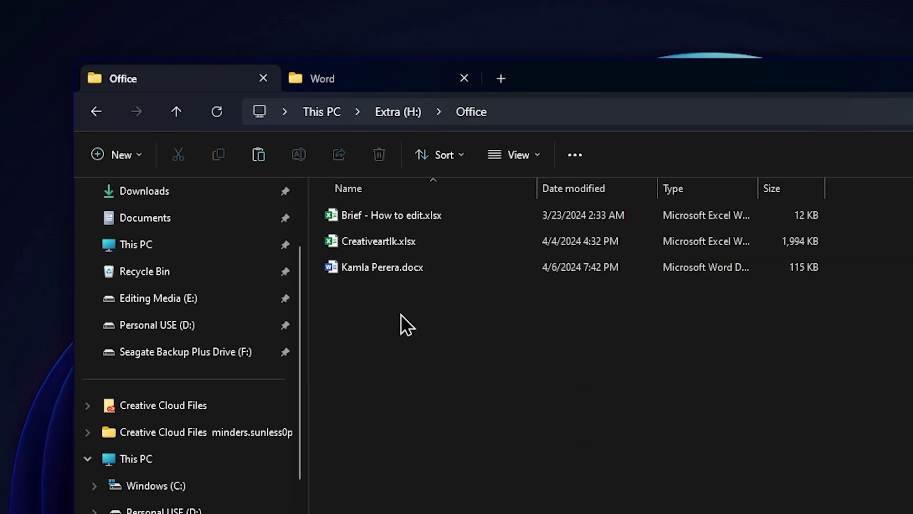
Move Brief - How to edit.xlsx, Creativeartlk.xlsx and the Word document from the Office folder to the Recycle Bin
{"action": "left_click", "coordinate": [429, 219]}
{"action": "left_click", "coordinate": [427, 239]}
{"action": "left_click", "coordinate": [450, 272]}
{"action": "left_click_drag", "start_coordinate": [467, 310], "coordinate": [356, 201]}
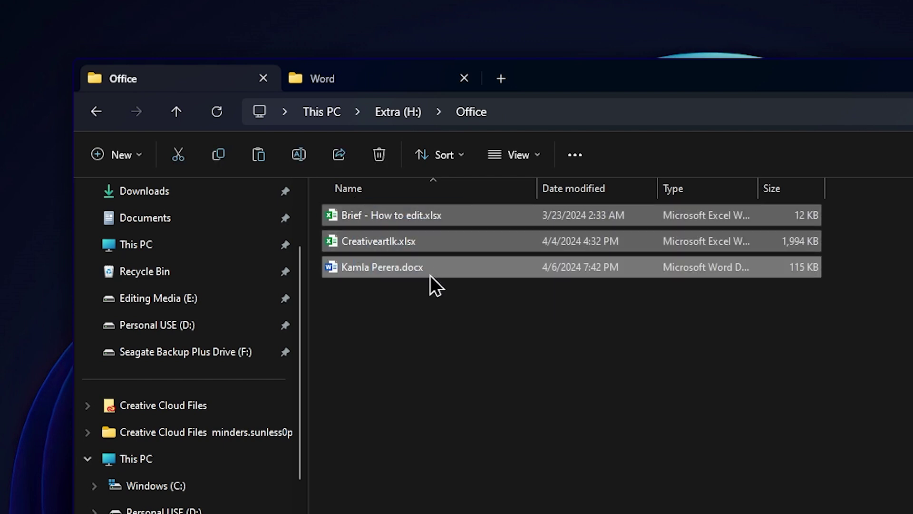
{"action": "left_click_drag", "start_coordinate": [487, 335], "coordinate": [402, 284]}
{"action": "left_click_drag", "start_coordinate": [359, 217], "coordinate": [354, 211]}
{"action": "key", "text": "Delete"}
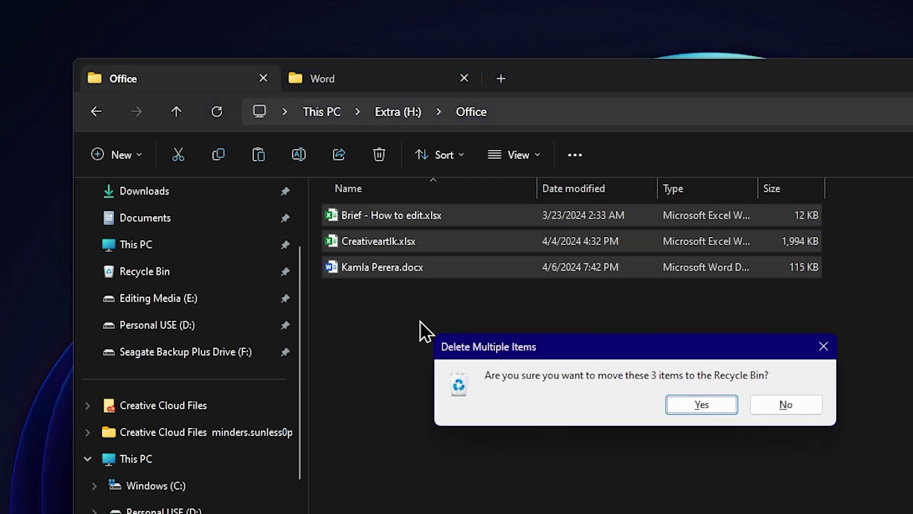
{"action": "left_click", "coordinate": [688, 406]}
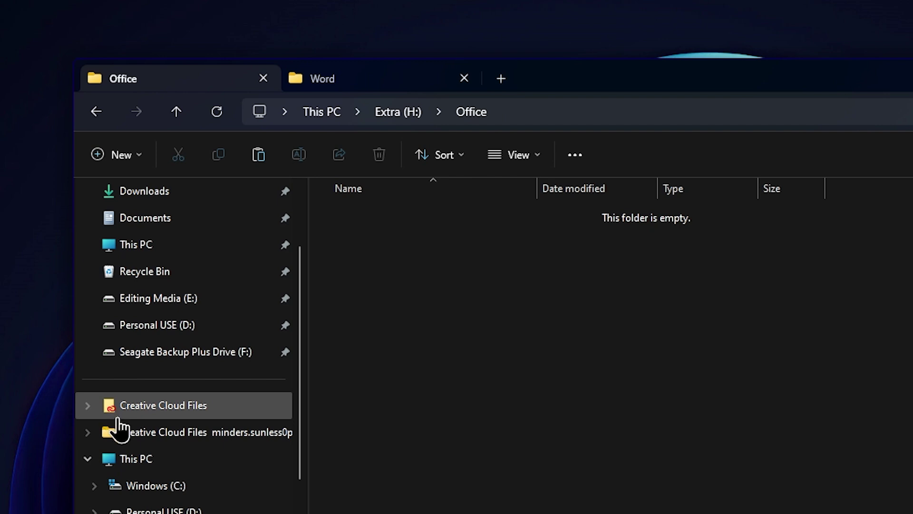
Permanently delete Creativeartlk.xlsx, Brief - How to edit.xlsx and today's Word document from the Recycle Bin, and close the window
{"action": "scroll", "coordinate": [117, 425], "scroll_direction": "up", "scroll_amount": 2}
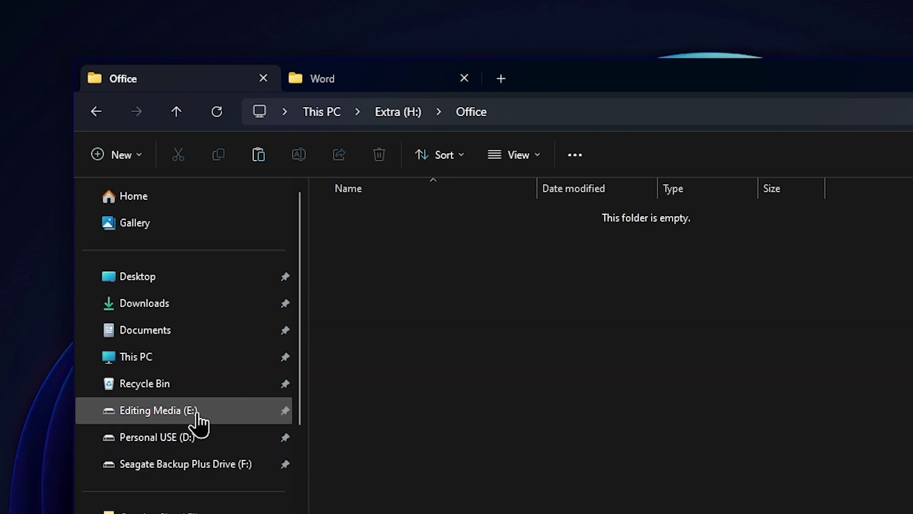
{"action": "left_click", "coordinate": [213, 389]}
{"action": "left_click", "coordinate": [545, 270]}
{"action": "left_click", "coordinate": [438, 238], "text": "ctrl"}
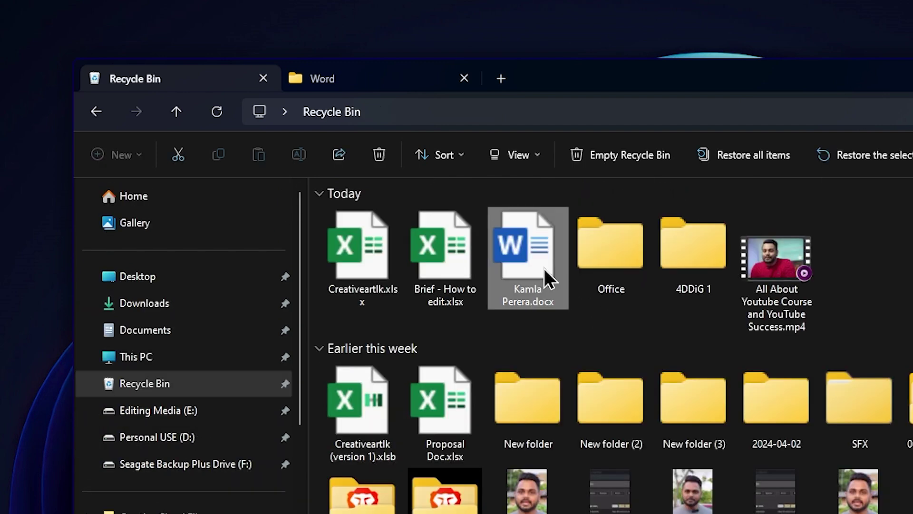
{"action": "left_click", "coordinate": [357, 266], "text": "ctrl"}
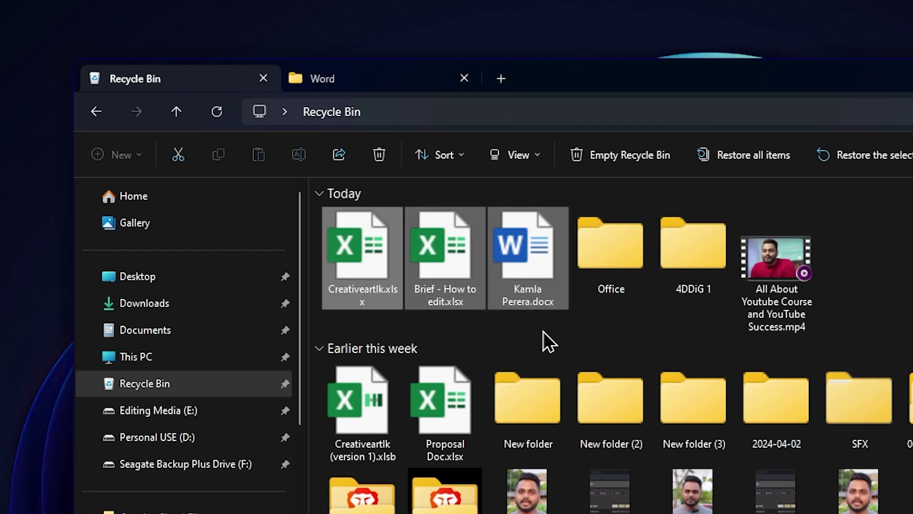
{"action": "key", "text": "Delete"}
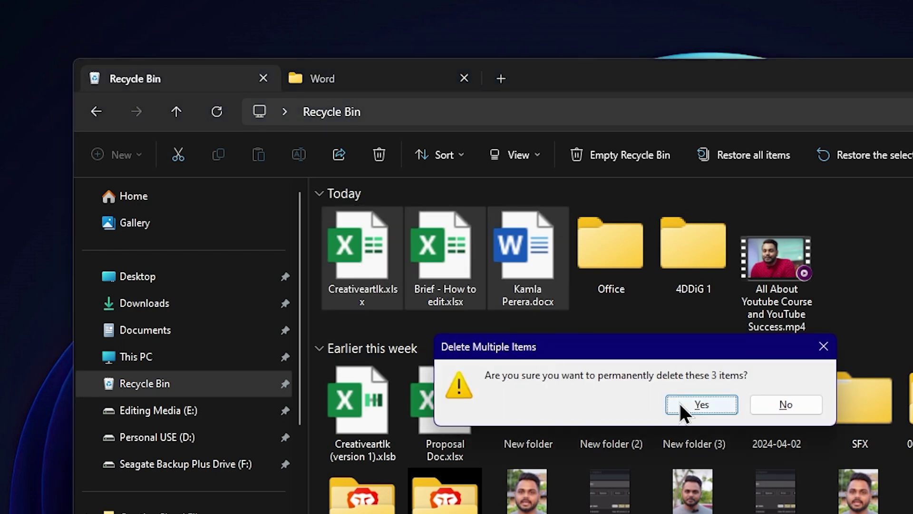
{"action": "left_click", "coordinate": [680, 403]}
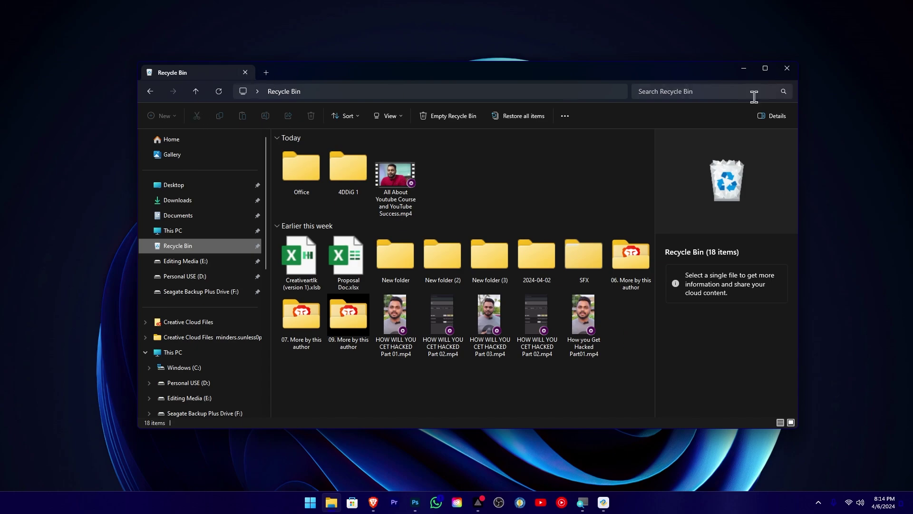
{"action": "left_click", "coordinate": [787, 68]}
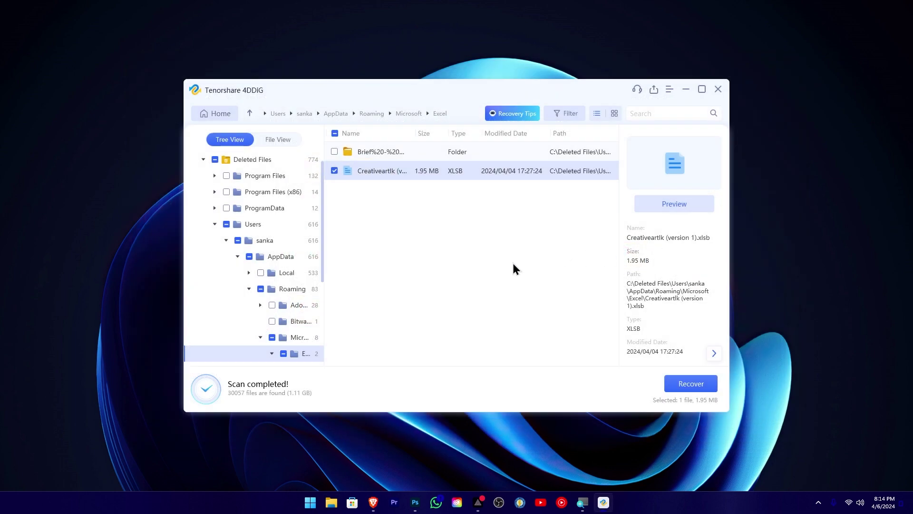
Reopen the Office folder on Extra (H:) to check its contents, and minimize the File Explorer window
{"action": "key", "text": "super+e"}
{"action": "double_click", "coordinate": [484, 199]}
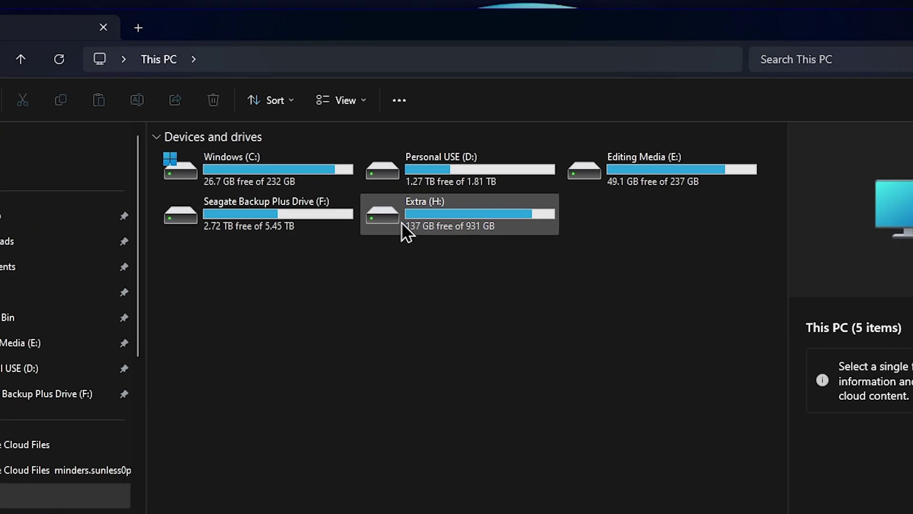
{"action": "double_click", "coordinate": [432, 189]}
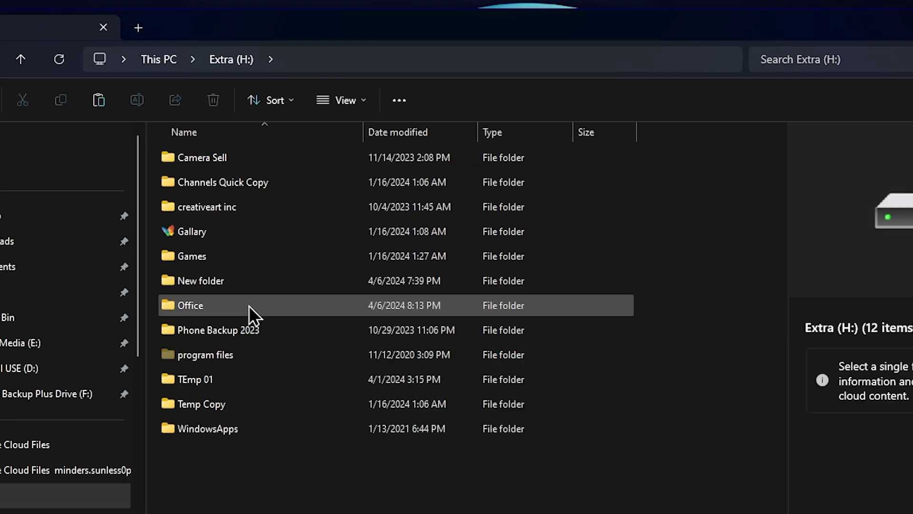
{"action": "double_click", "coordinate": [248, 306]}
{"action": "left_click_drag", "start_coordinate": [644, 278], "coordinate": [530, 248]}
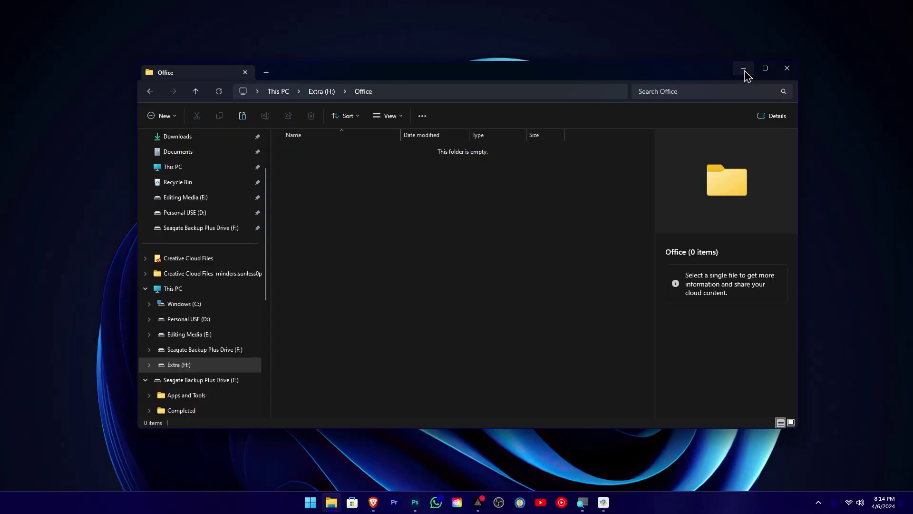
{"action": "left_click", "coordinate": [744, 70]}
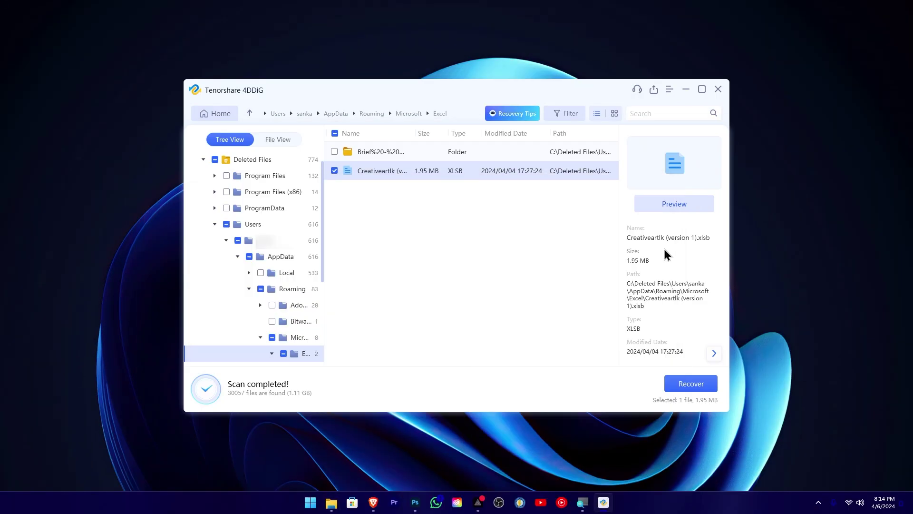
Return to the 4DDiG home screen and start recovery from the specific folder H:\Office
{"action": "left_click", "coordinate": [222, 117]}
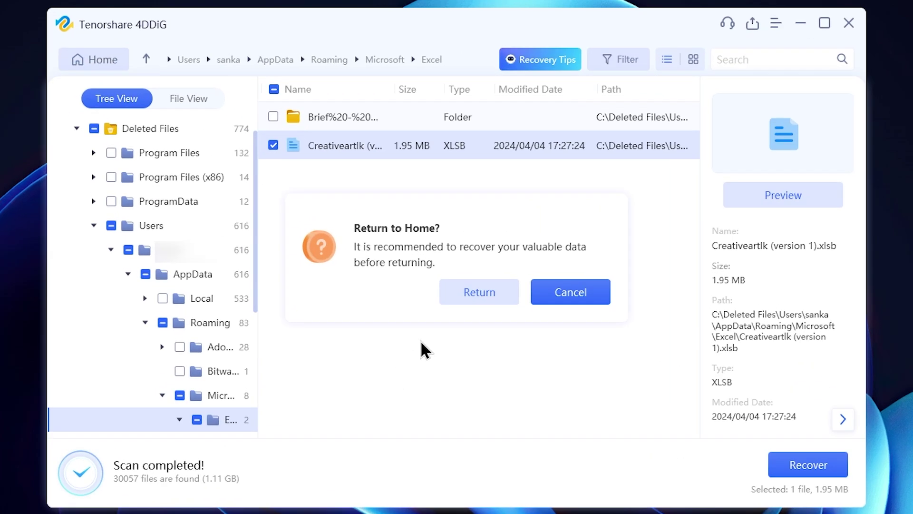
{"action": "left_click", "coordinate": [481, 292]}
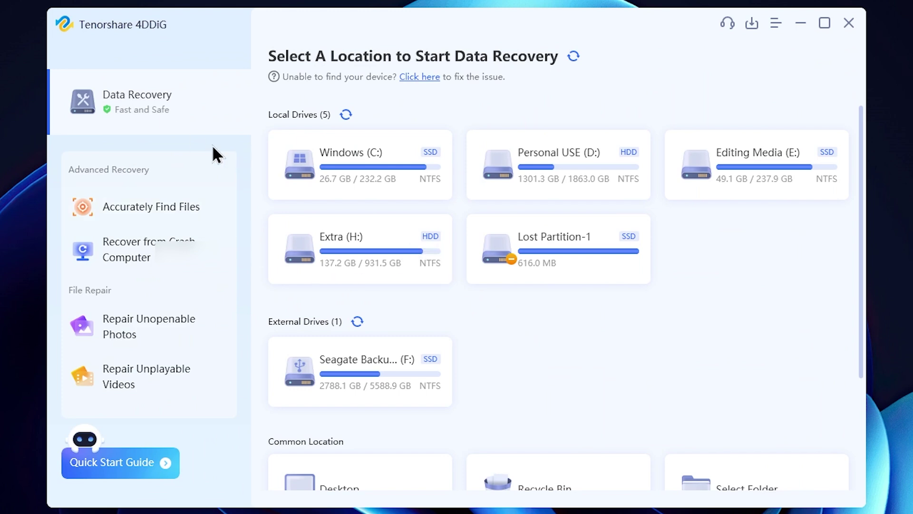
{"action": "scroll", "coordinate": [526, 380], "scroll_direction": "down", "scroll_amount": 3}
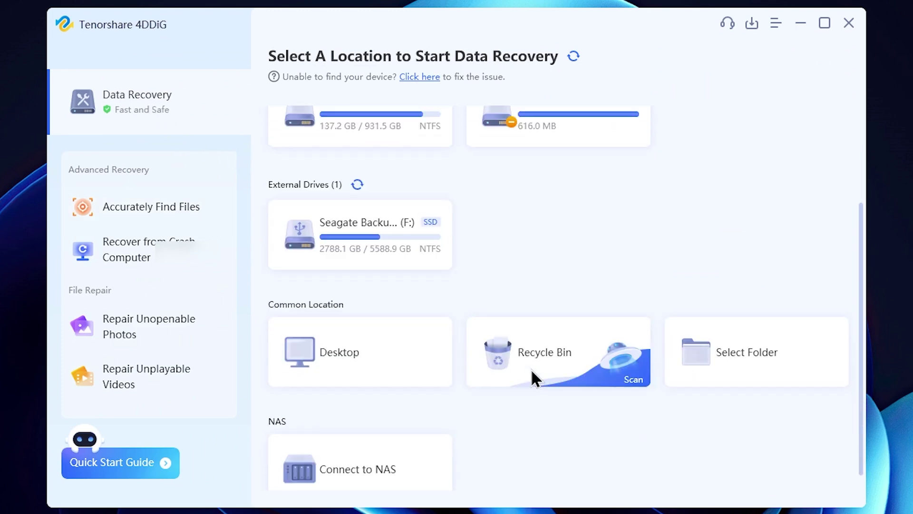
{"action": "left_click", "coordinate": [777, 329]}
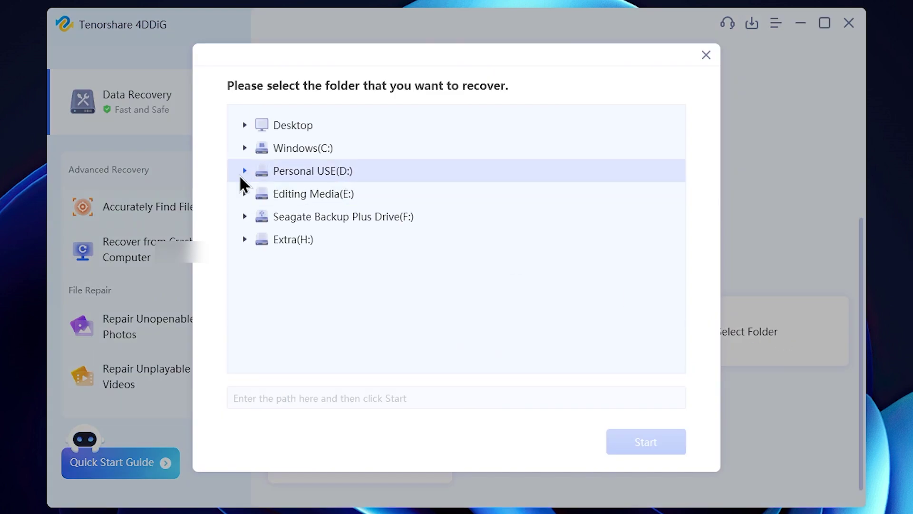
{"action": "left_click", "coordinate": [243, 238]}
{"action": "scroll", "coordinate": [305, 263], "scroll_direction": "down", "scroll_amount": 3}
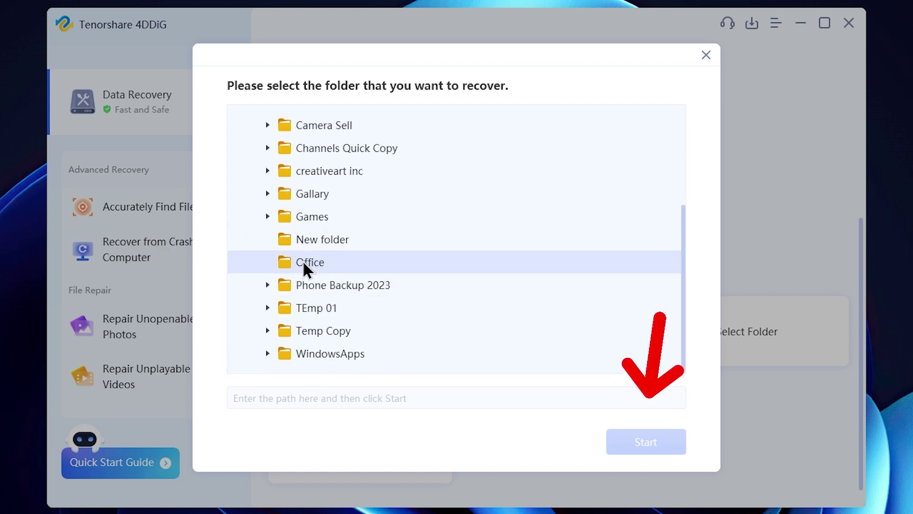
{"action": "left_click", "coordinate": [304, 263]}
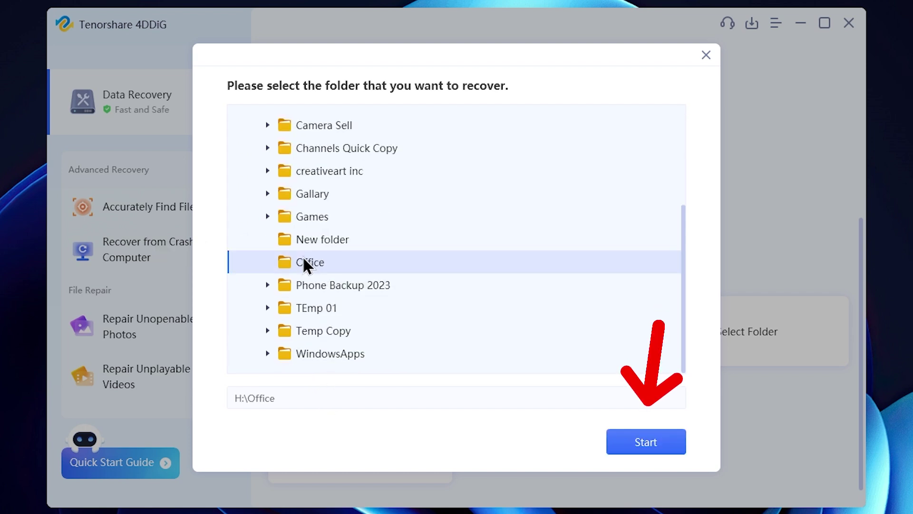
{"action": "left_click", "coordinate": [648, 447]}
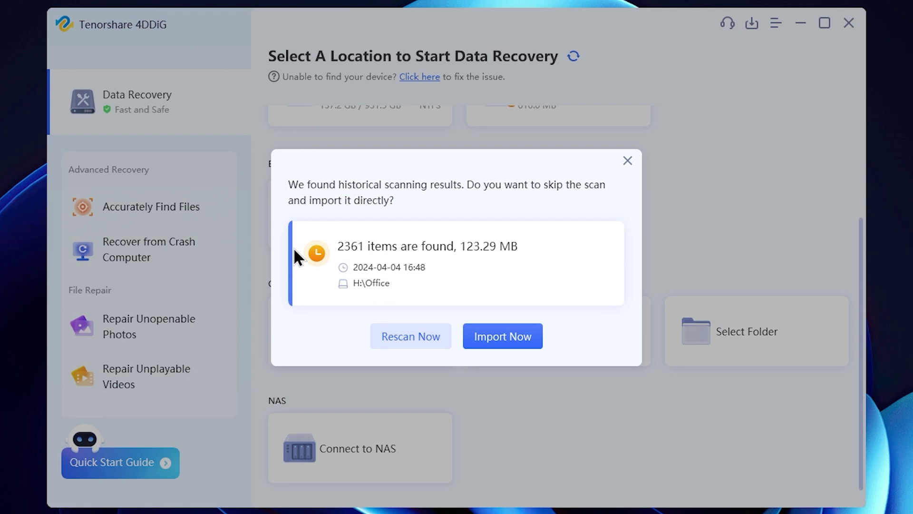
Rescan H:\Office for Document files only, excluding Video, Photo, Audio and Others
{"action": "left_click", "coordinate": [431, 338]}
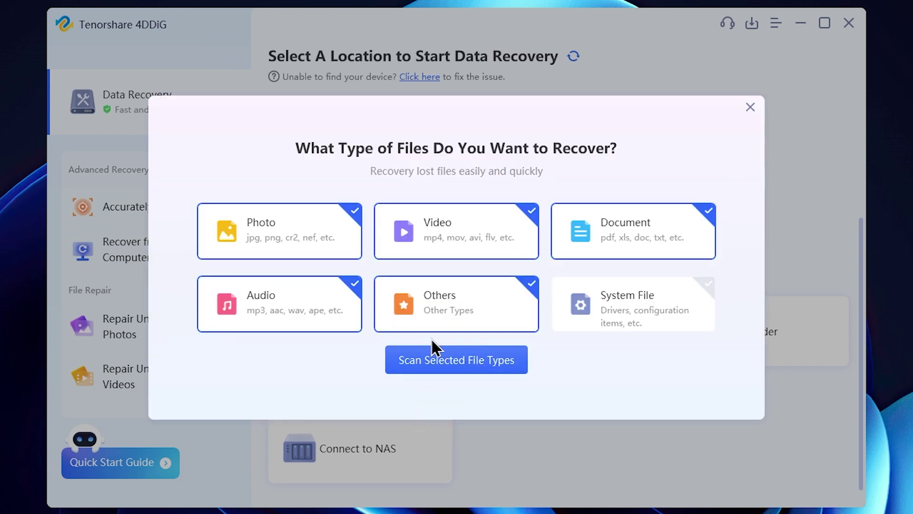
{"action": "left_click", "coordinate": [454, 243]}
{"action": "left_click", "coordinate": [352, 252]}
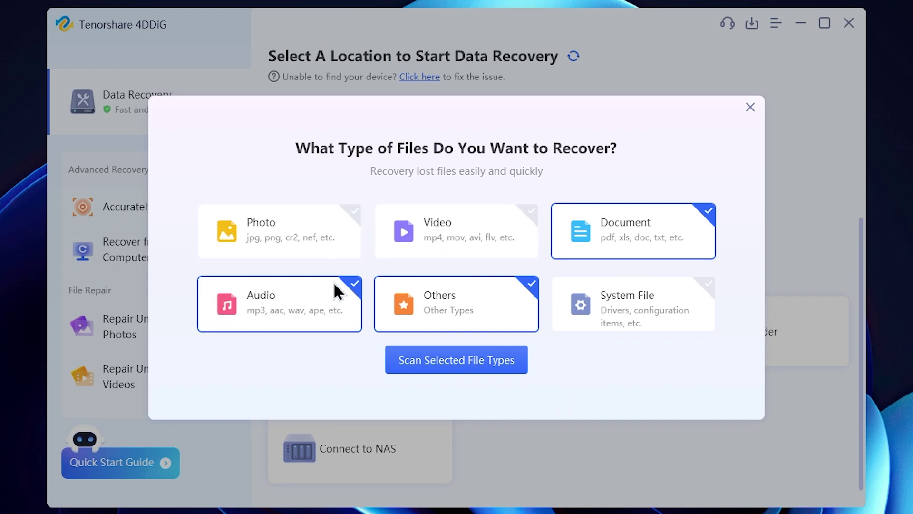
{"action": "left_click", "coordinate": [341, 297]}
{"action": "left_click", "coordinate": [443, 308]}
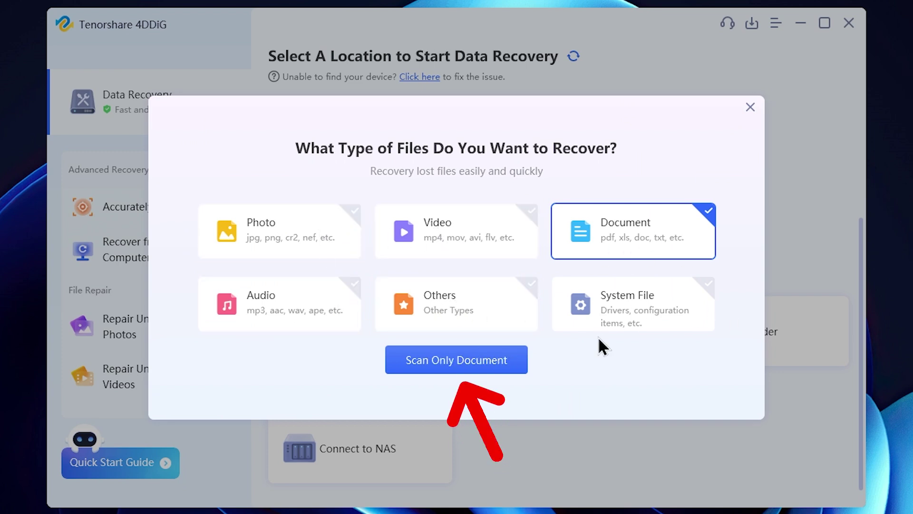
{"action": "left_click", "coordinate": [476, 361]}
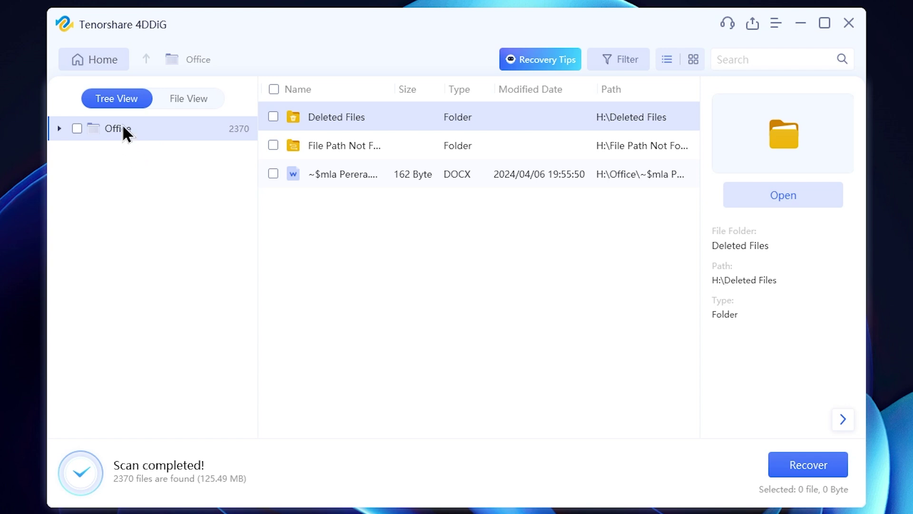
Browse the scan results from Office through Deleted Files to the deleted Office folder
{"action": "double_click", "coordinate": [123, 128]}
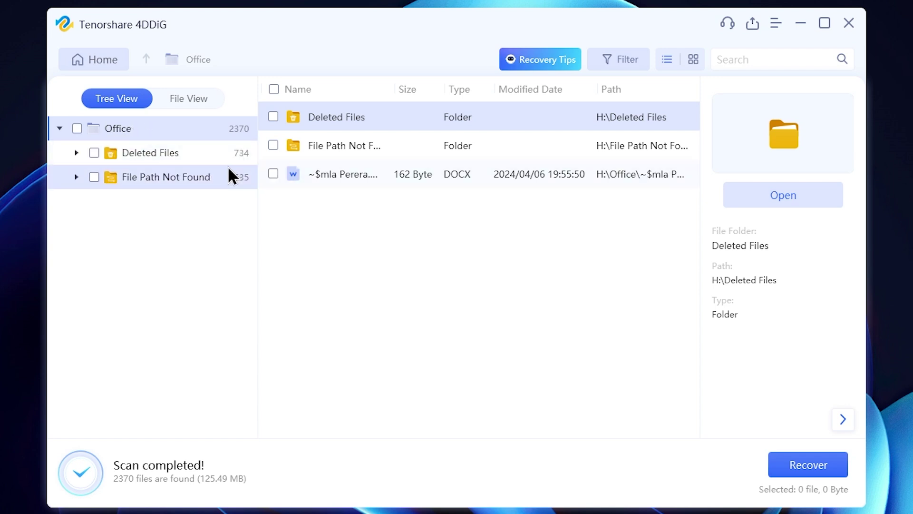
{"action": "left_click", "coordinate": [161, 153]}
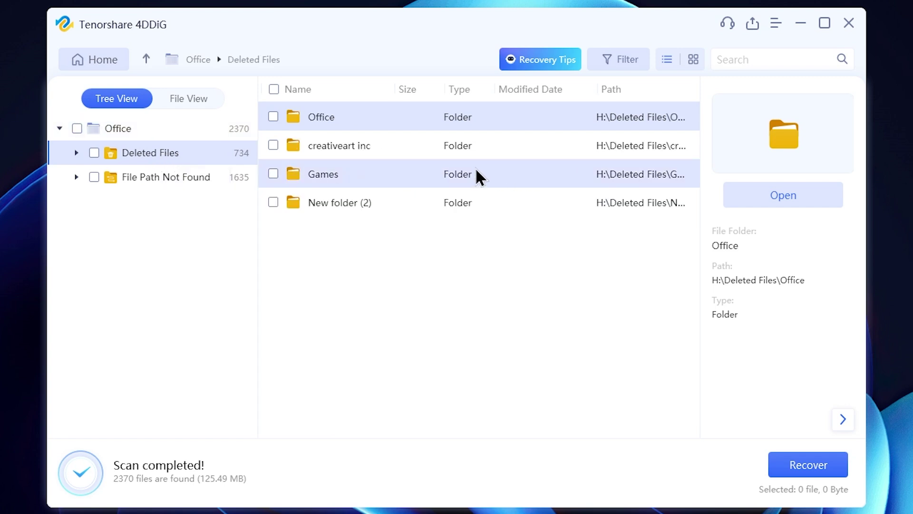
{"action": "double_click", "coordinate": [322, 124]}
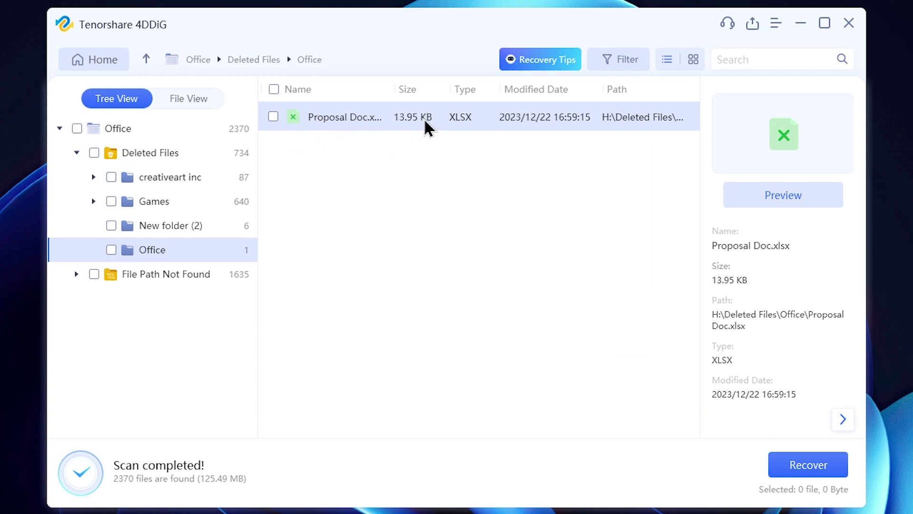
In the deleted New folder (2), select Brief - How to edit.xlsx, the 0 Byte DOCX file and Creativeartlk.xlsx for recovery
{"action": "left_click", "coordinate": [147, 59]}
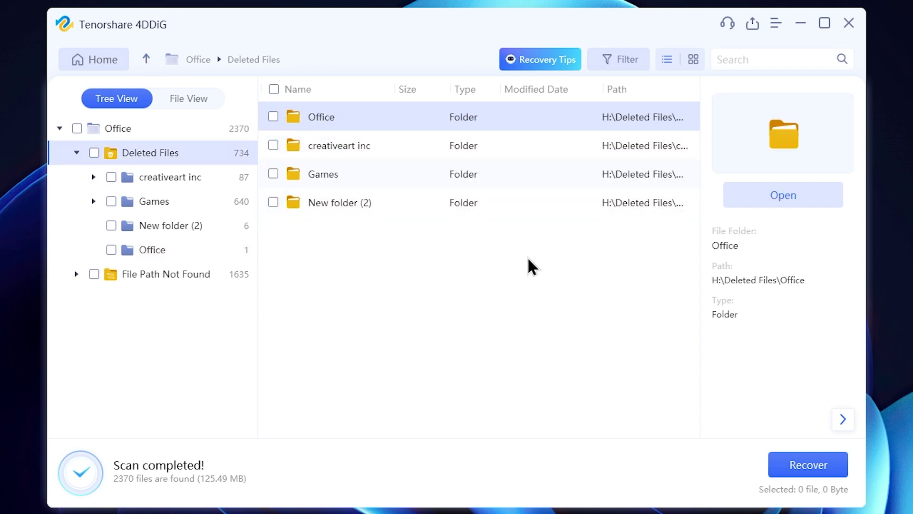
{"action": "double_click", "coordinate": [371, 205]}
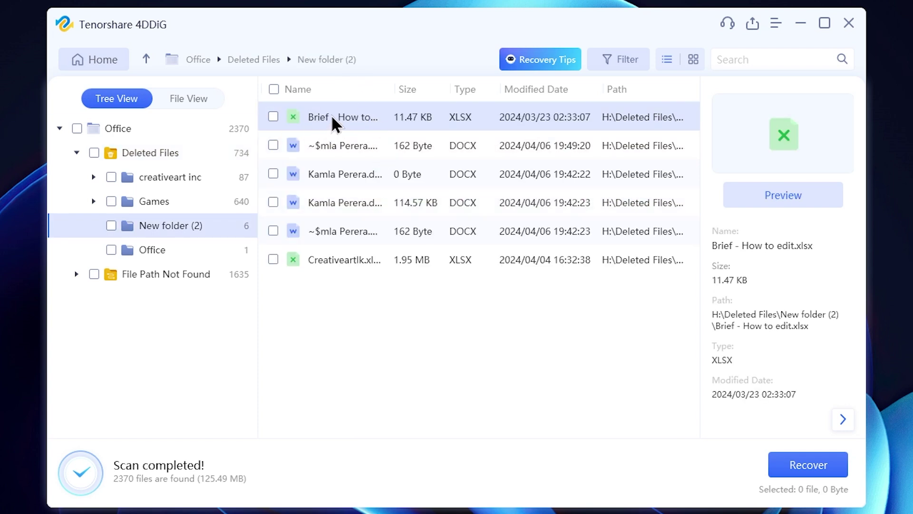
{"action": "left_click", "coordinate": [273, 117]}
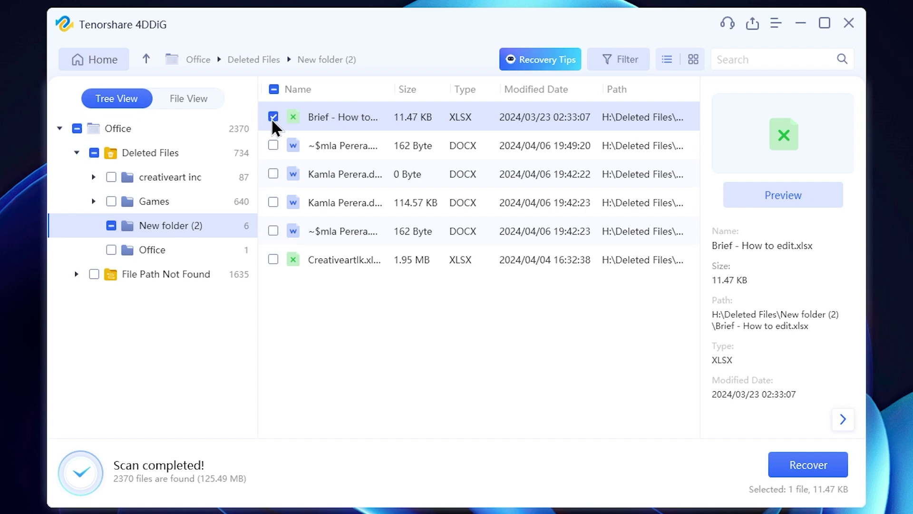
{"action": "left_click", "coordinate": [273, 174]}
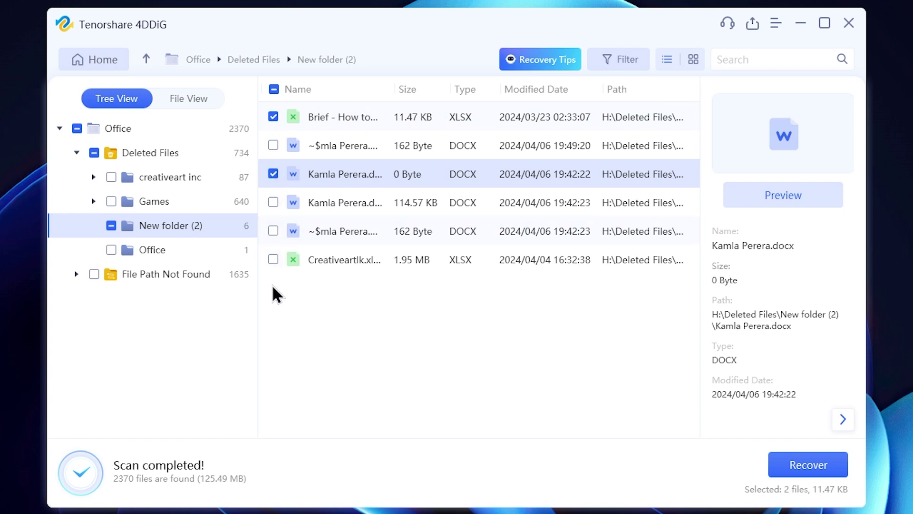
{"action": "left_click", "coordinate": [273, 260]}
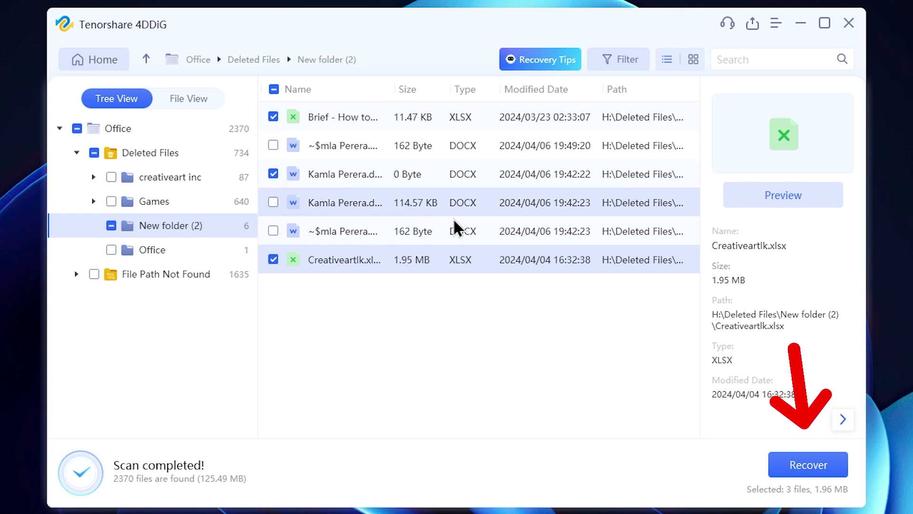
Recover and repair the selected files into a new Desktop folder named Recover, and open the recovered files' location
{"action": "left_click", "coordinate": [801, 469]}
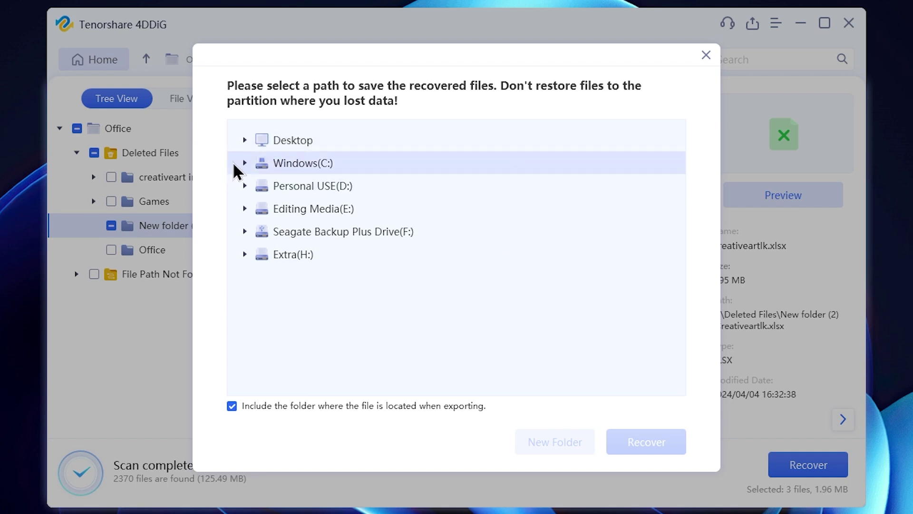
{"action": "left_click", "coordinate": [245, 140]}
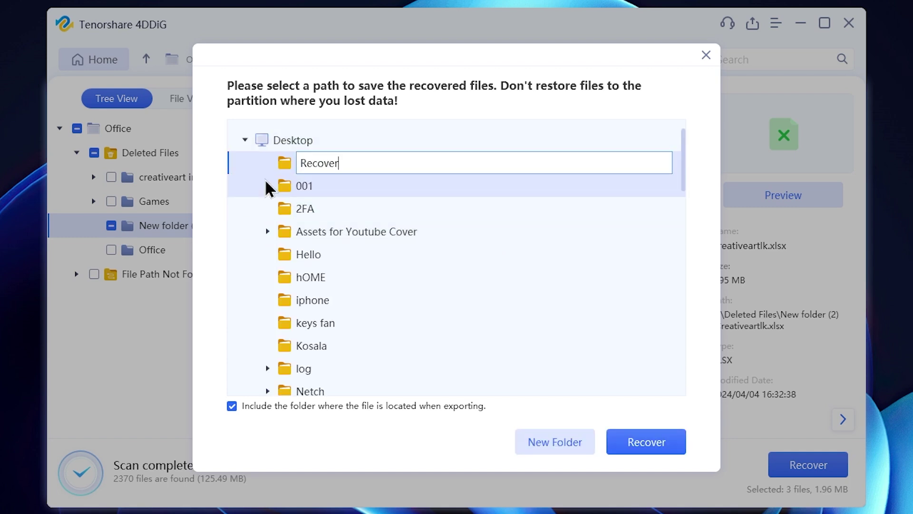
{"action": "left_click", "coordinate": [284, 163]}
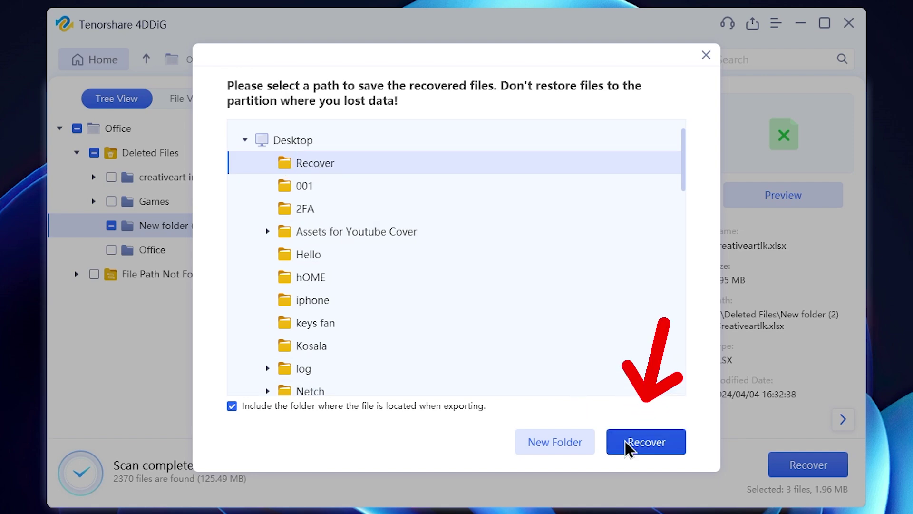
{"action": "left_click", "coordinate": [662, 447]}
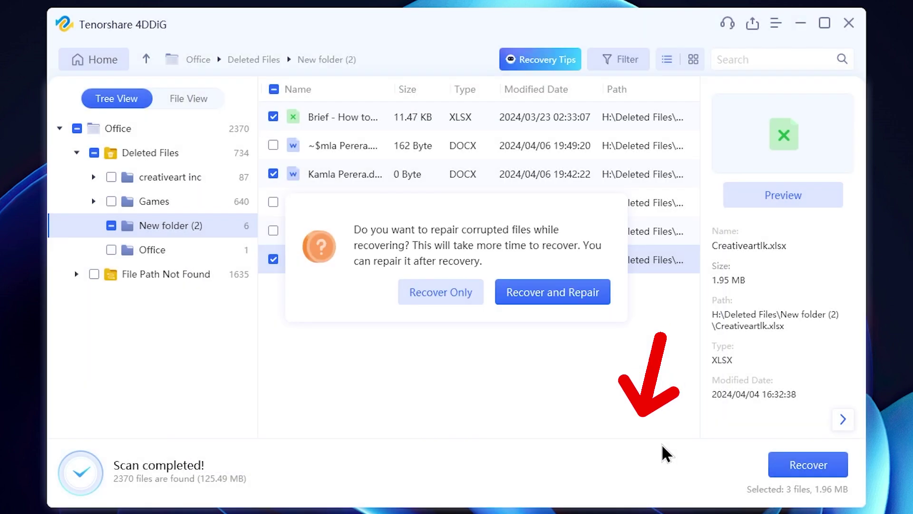
{"action": "left_click", "coordinate": [550, 292]}
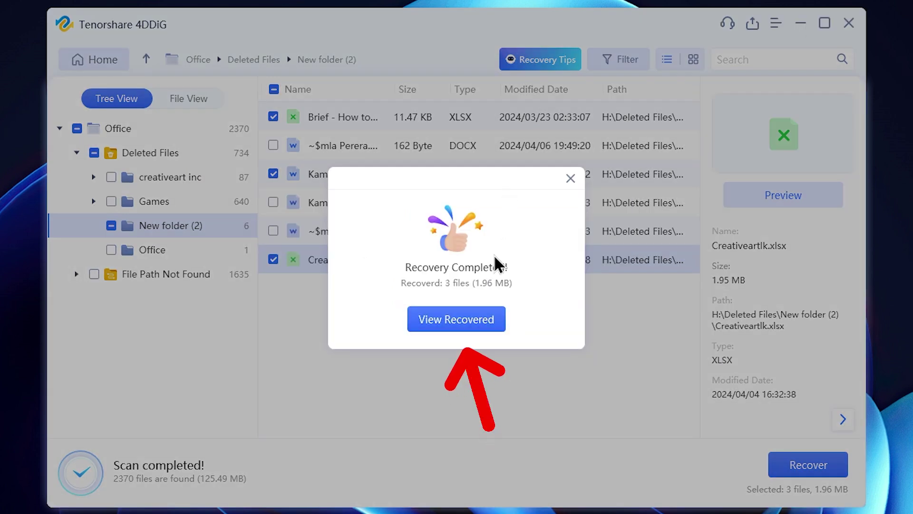
{"action": "left_click", "coordinate": [472, 328]}
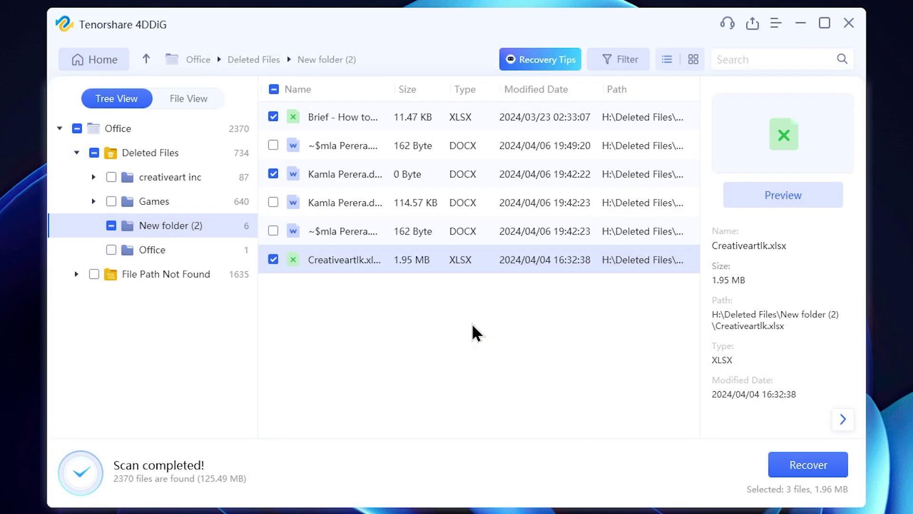